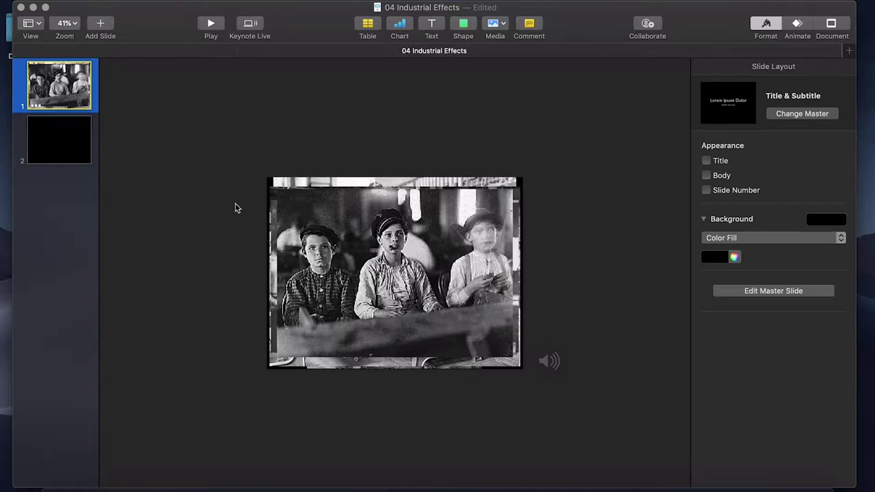
- Give the blank second slide a black background
left_click(57, 143)
scroll(353, 277, "up", 5)
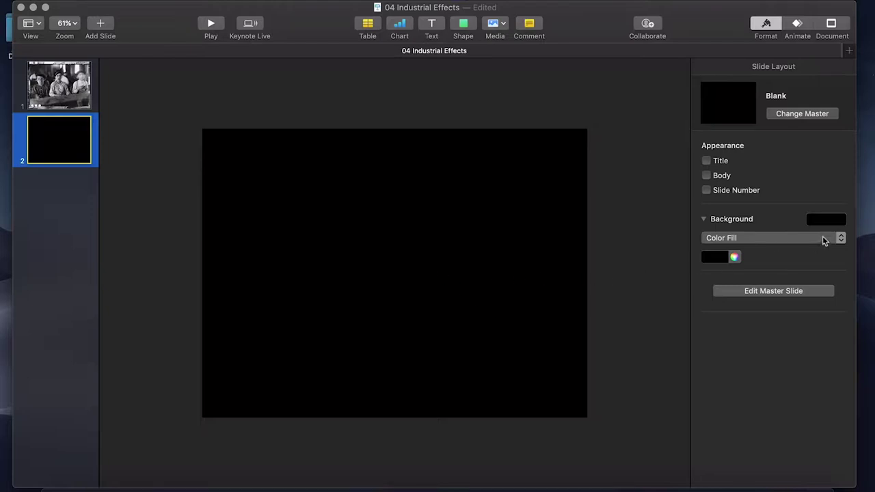
left_click(841, 220)
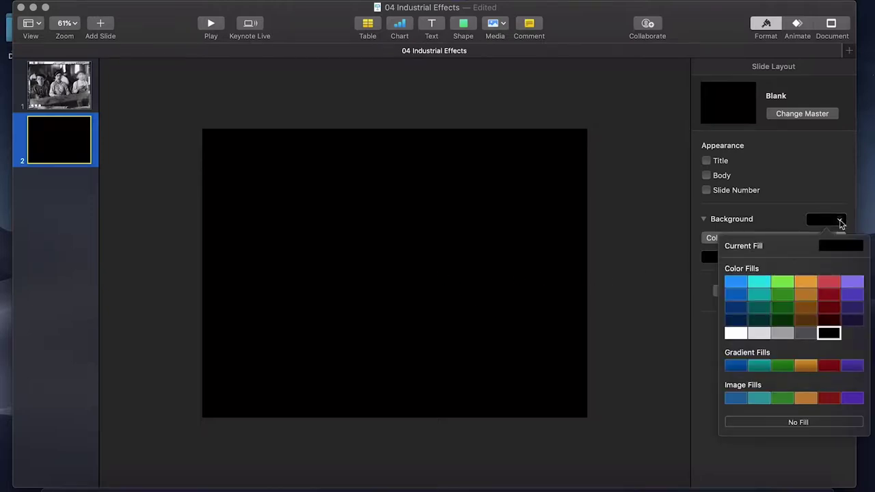
left_click(831, 340)
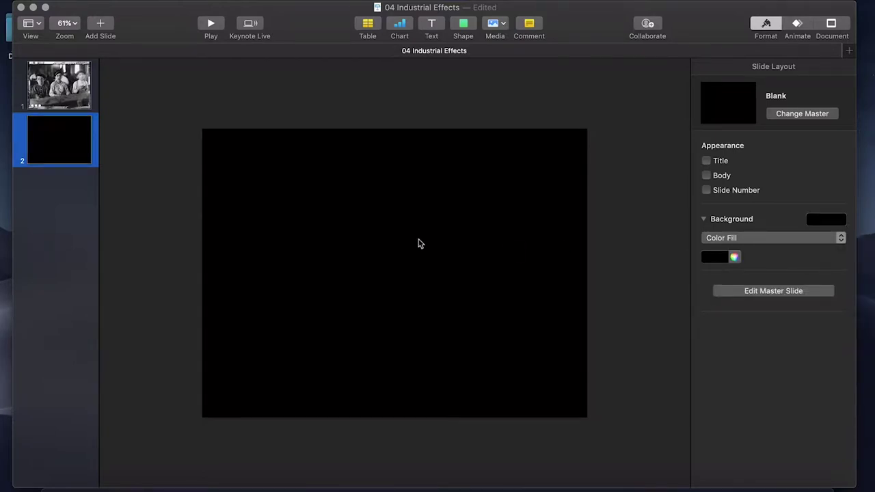
- Set the canvas zoom to 50% and hide Keynote to show the desktop photo files
scroll(420, 244, "down", 3)
scroll(383, 237, "up", 3)
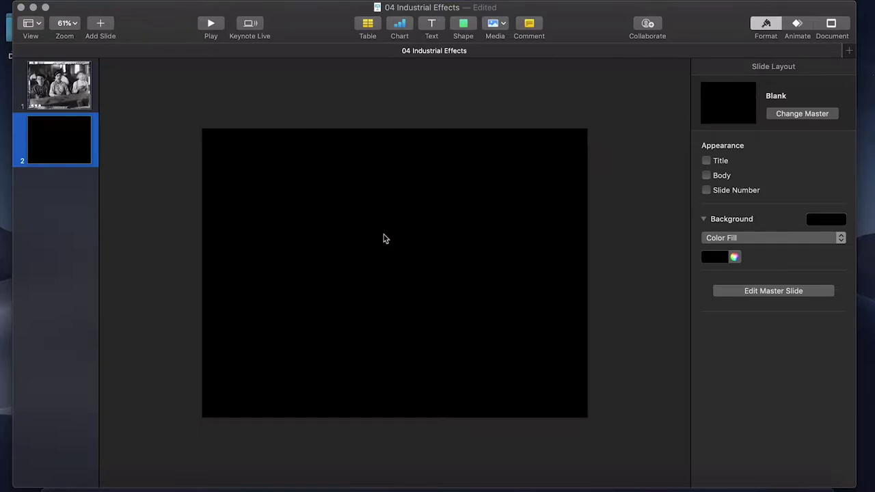
scroll(383, 239, "down", 3)
scroll(372, 234, "up", 2)
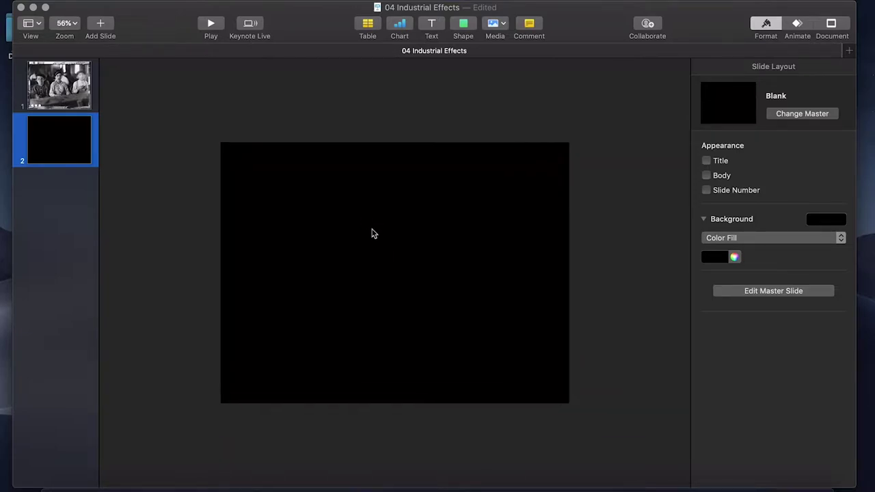
left_click(73, 20)
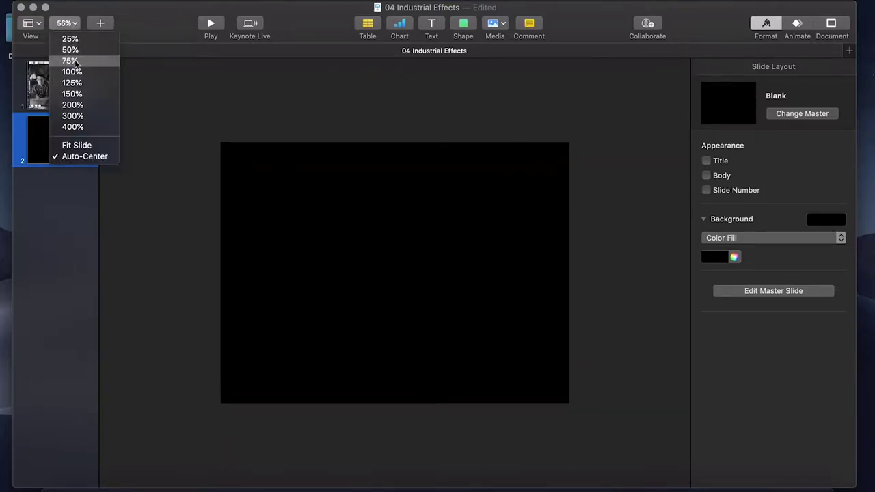
left_click(75, 60)
left_click(67, 23)
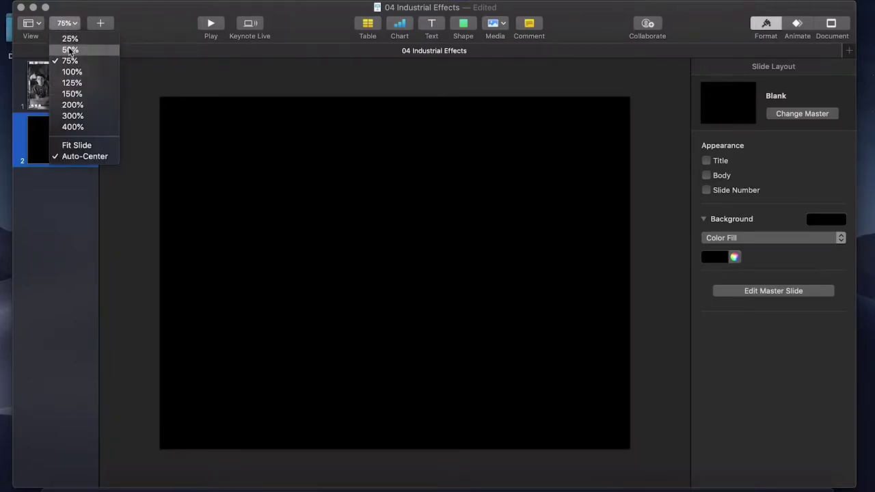
left_click(73, 49)
key("super+h")
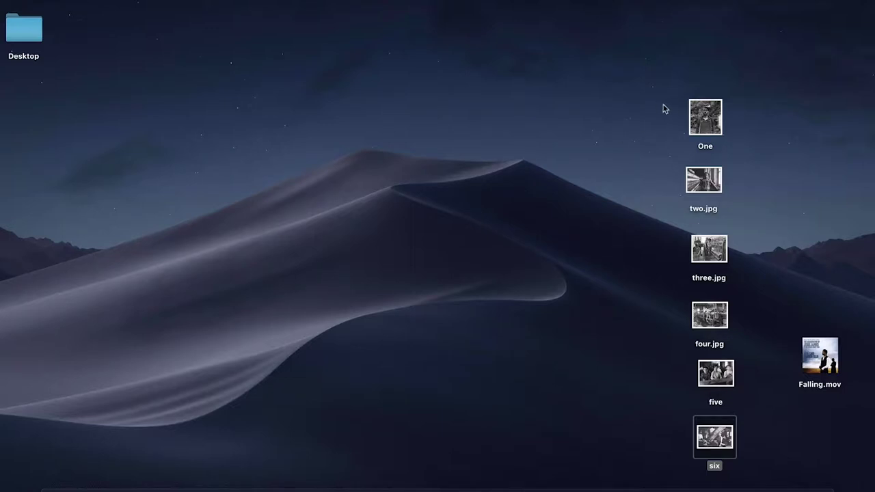
- Clear the desktop icon selection and bring Keynote back beside the desktop files
left_click_drag(664, 107, 648, 210)
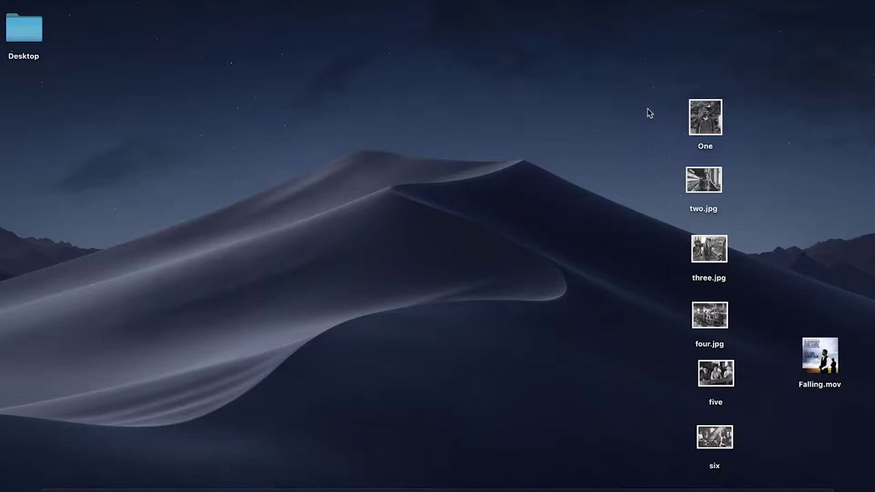
key("ctrl+Left")
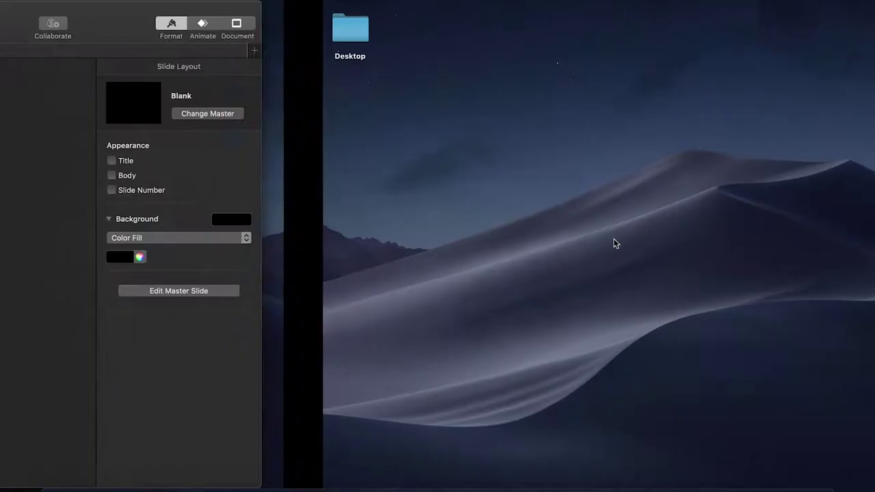
key("ctrl+Right")
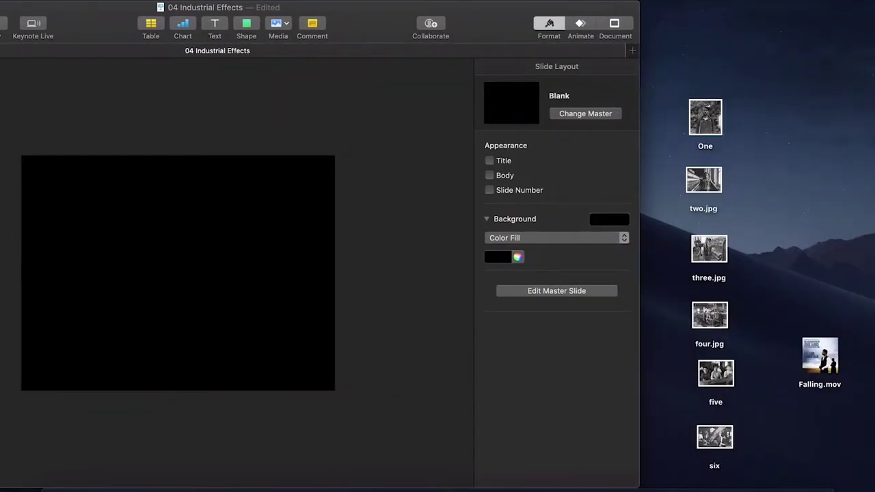
- Drag One, two.jpg, three.jpg, four.jpg, five and six onto slide 2 as an overlapping stack
left_click_drag(705, 118, 152, 140)
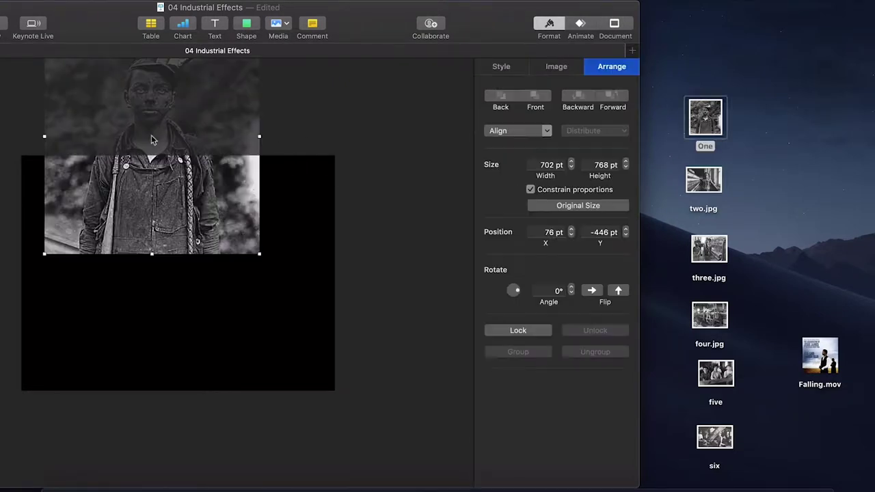
left_click_drag(701, 193, 204, 241)
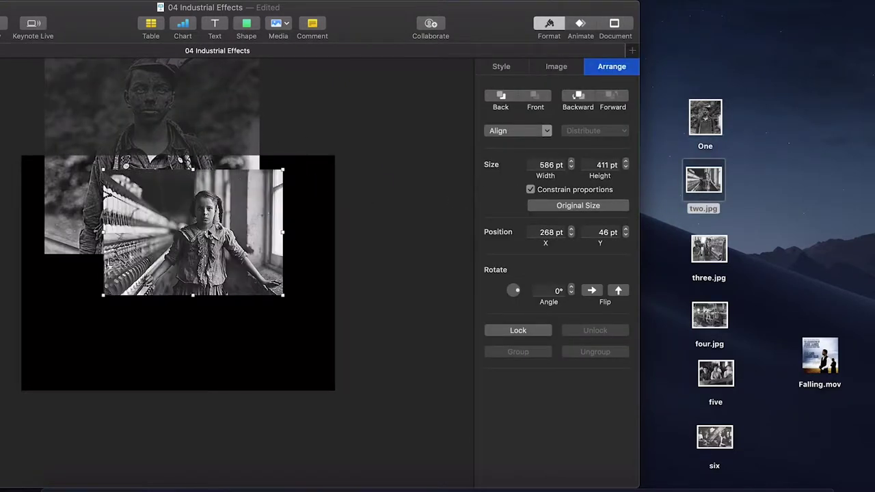
left_click_drag(714, 234, 253, 270)
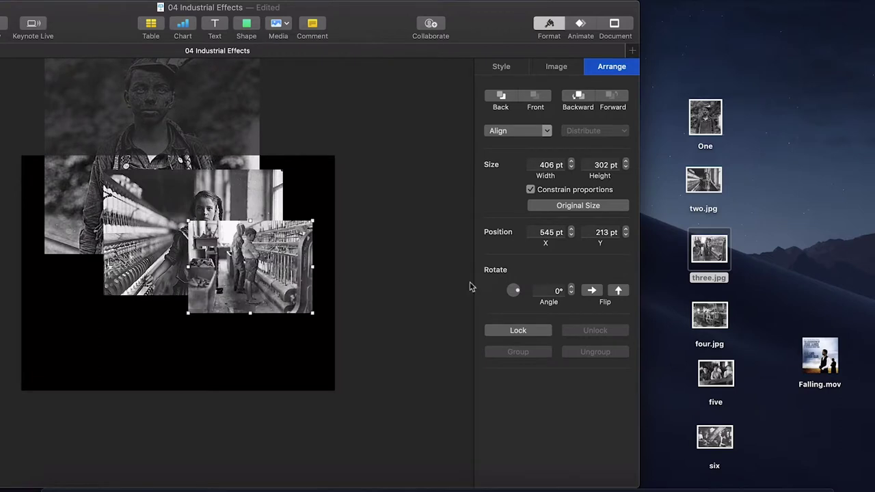
left_click_drag(710, 316, 285, 310)
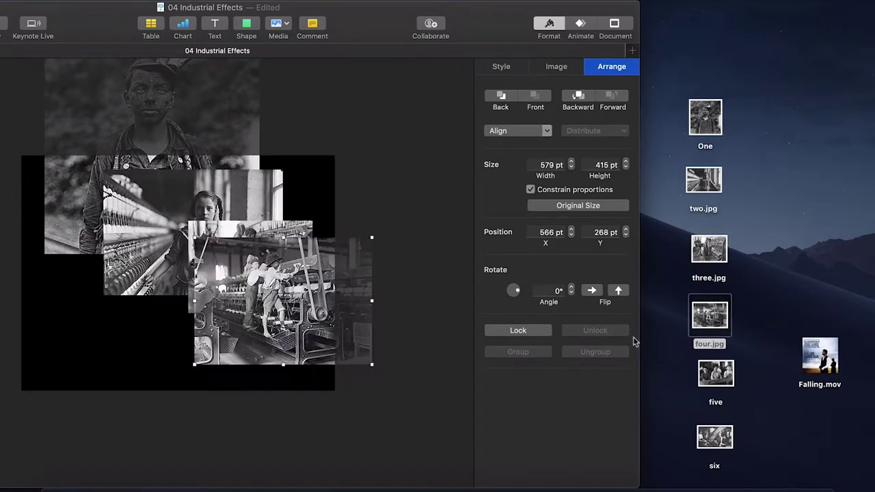
left_click_drag(716, 374, 326, 353)
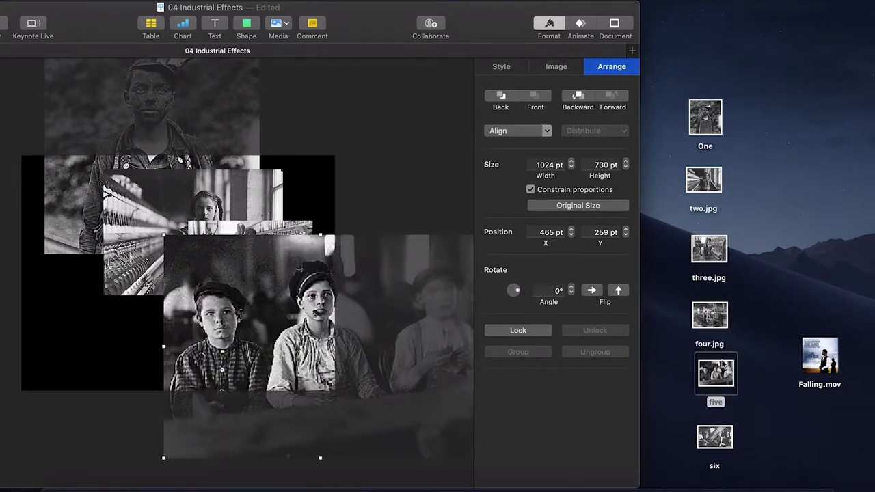
left_click_drag(712, 438, 341, 371)
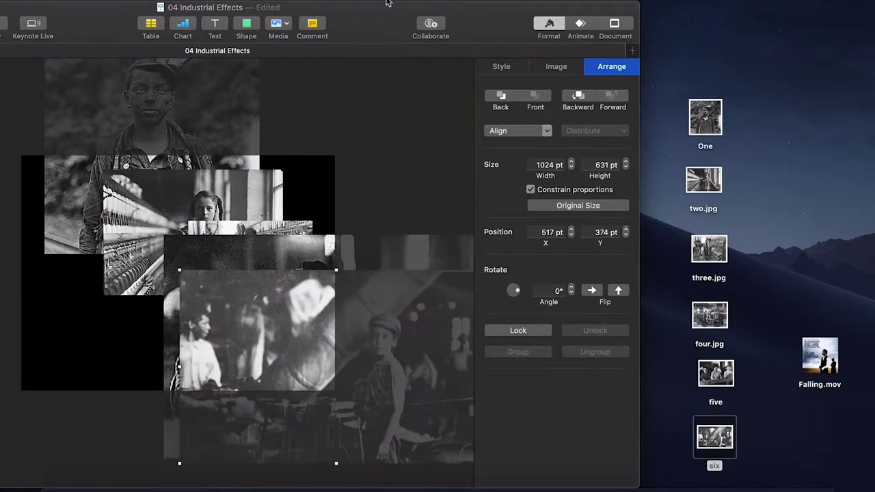
left_click_drag(362, 19, 571, 4)
- Move five of the photos off the slide's right edge
scroll(472, 282, "down", 5)
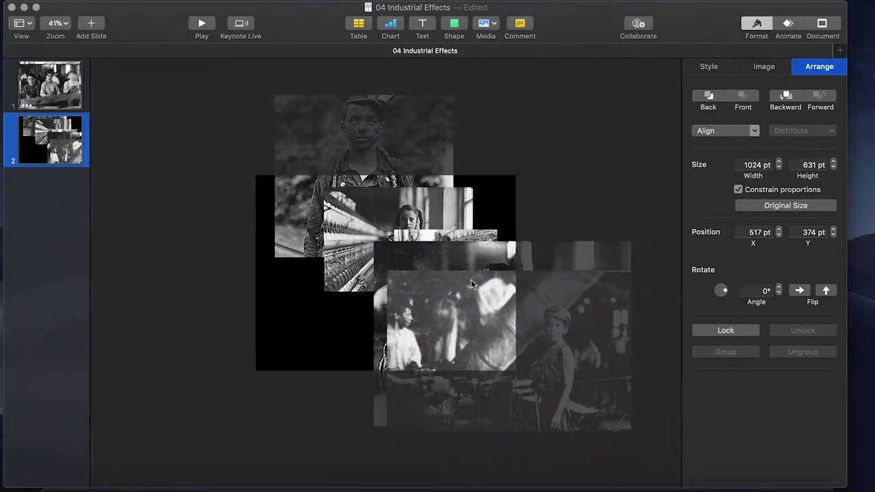
left_click_drag(457, 325, 582, 402)
left_click_drag(506, 327, 612, 366)
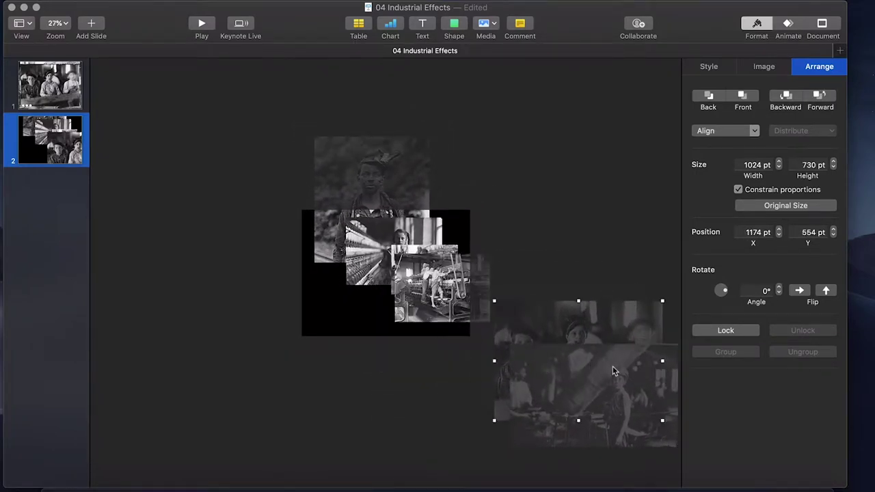
left_click_drag(467, 287, 567, 312)
left_click_drag(406, 270, 519, 260)
left_click_drag(403, 261, 532, 263)
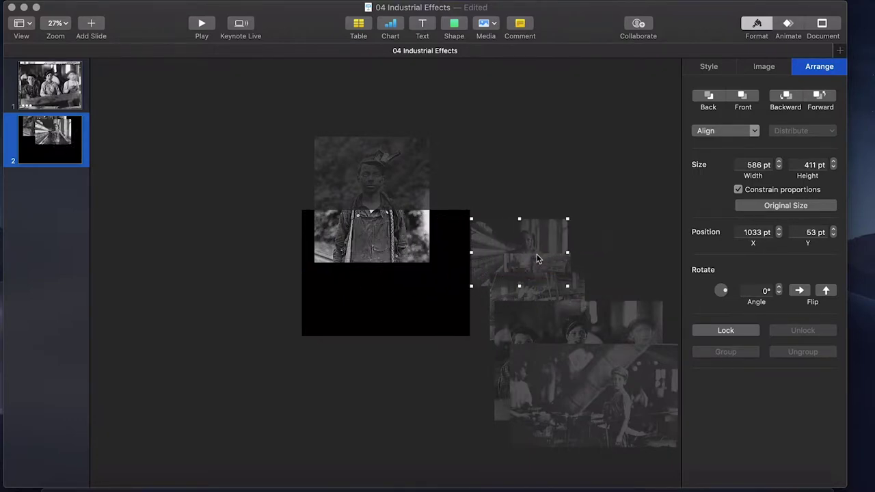
- Place the boy's portrait at the slide's top edge, X 161, Y 0 pt
scroll(390, 260, "up", 3)
left_click_drag(394, 222, 415, 328)
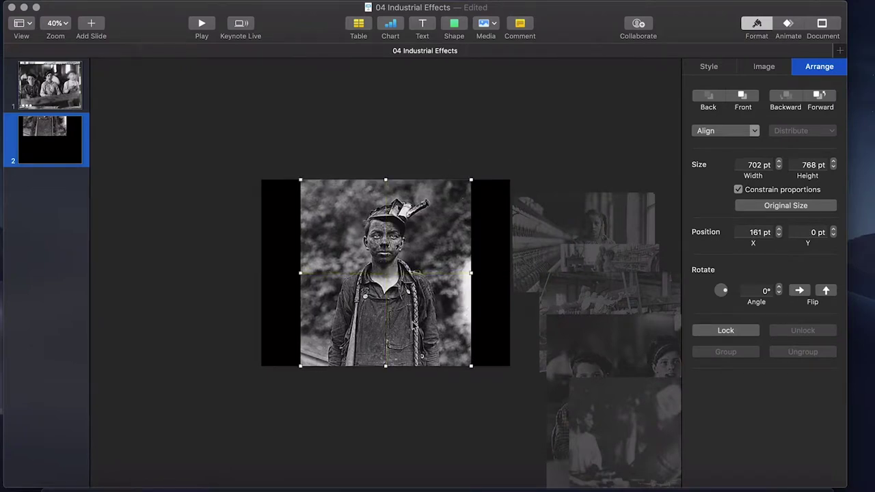
left_click(404, 156)
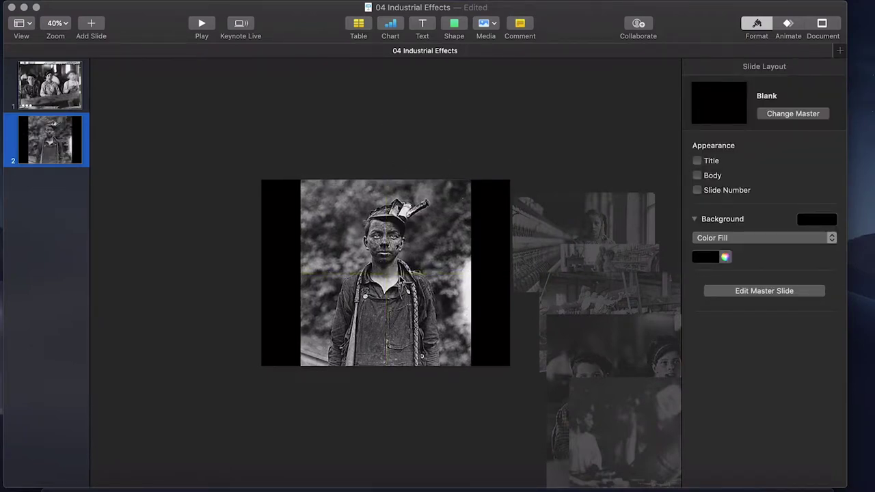
left_click(400, 274)
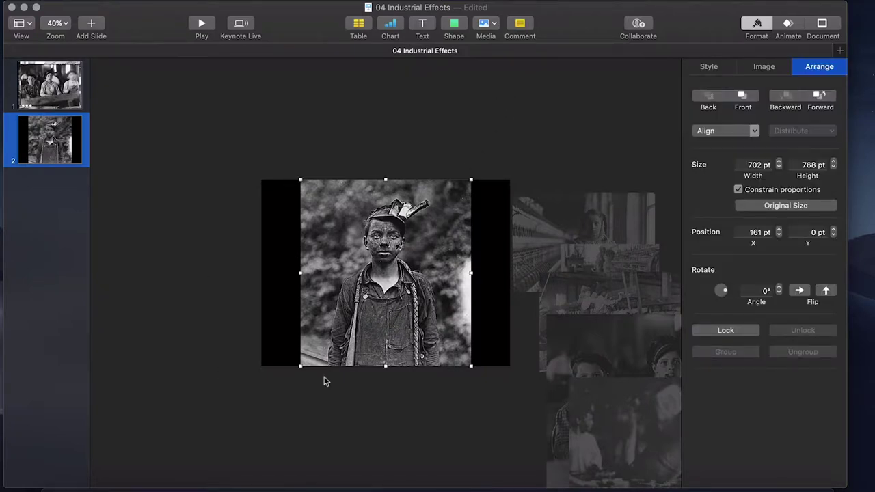
- Give the boy's portrait a 5-second Dissolve build-in and preview it
left_click(788, 26)
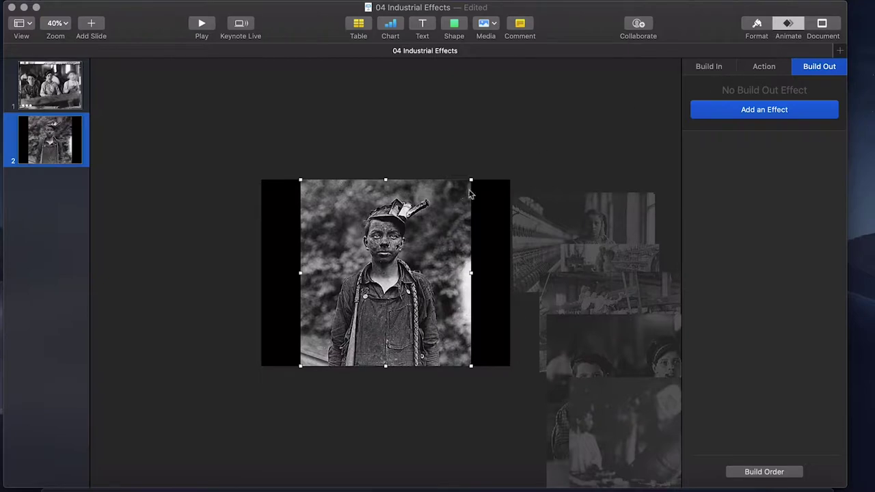
left_click(712, 68)
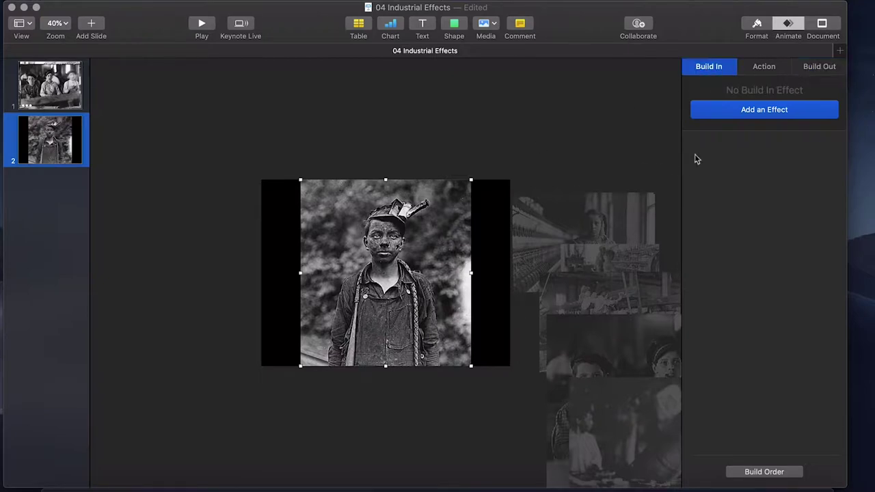
left_click(727, 117)
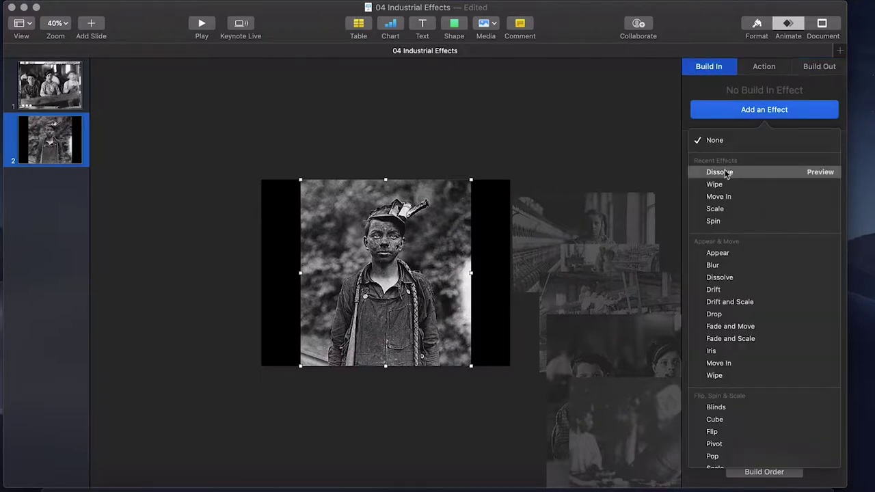
left_click(727, 173)
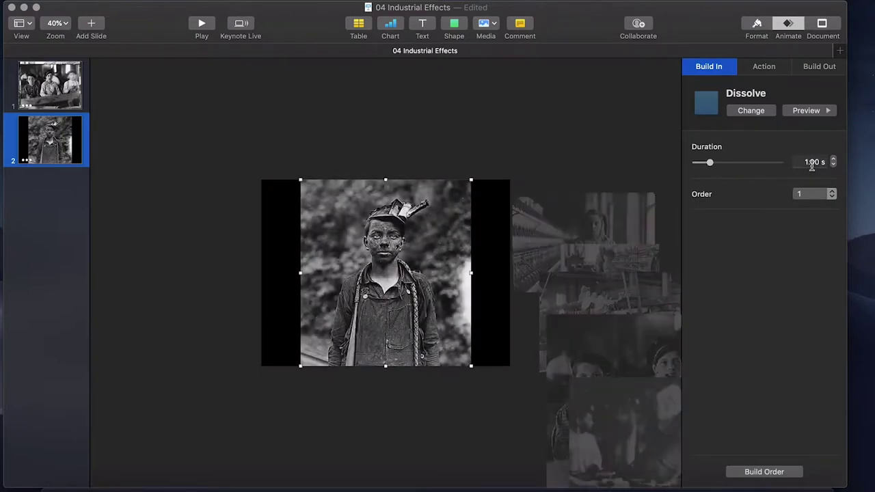
left_click(807, 163)
type("5")
key("Return")
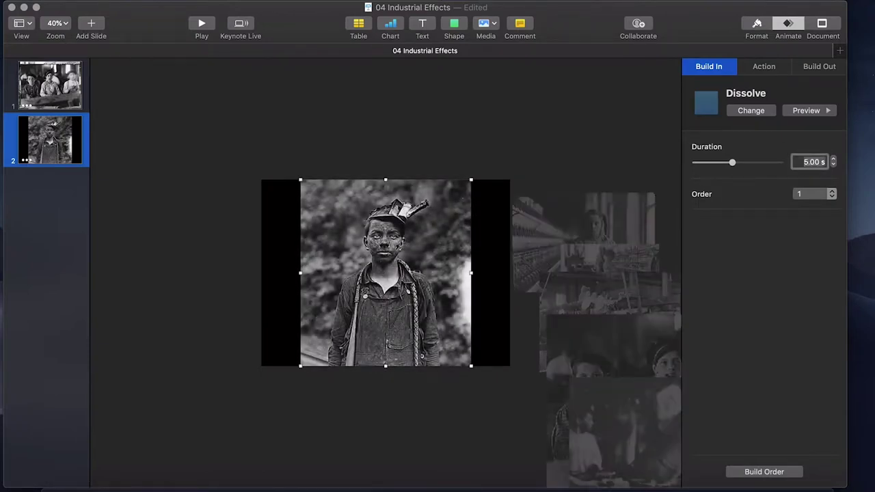
left_click(809, 111)
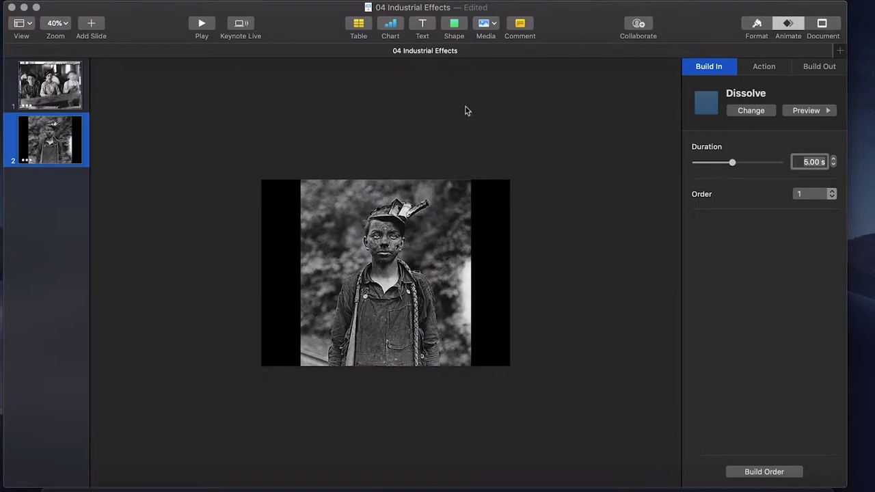
- Add a 5-second Dissolve build-out to the boy's portrait
left_click(428, 150)
left_click(413, 230)
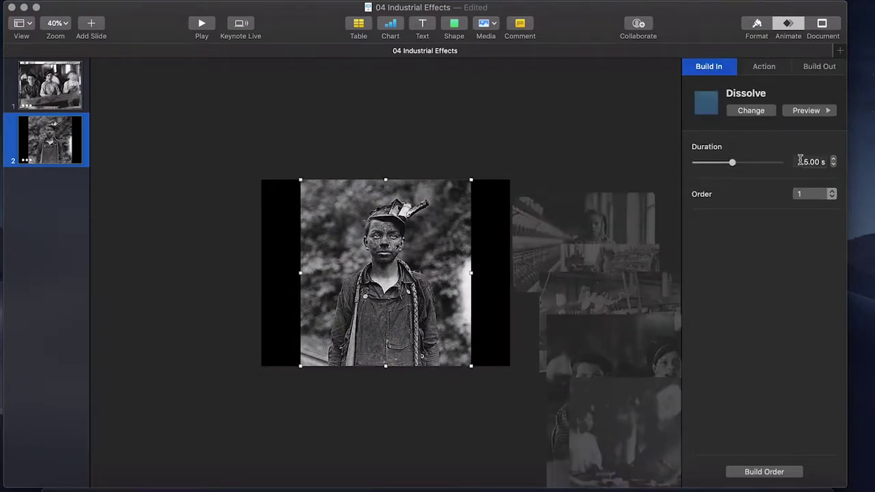
left_click(812, 69)
left_click(746, 112)
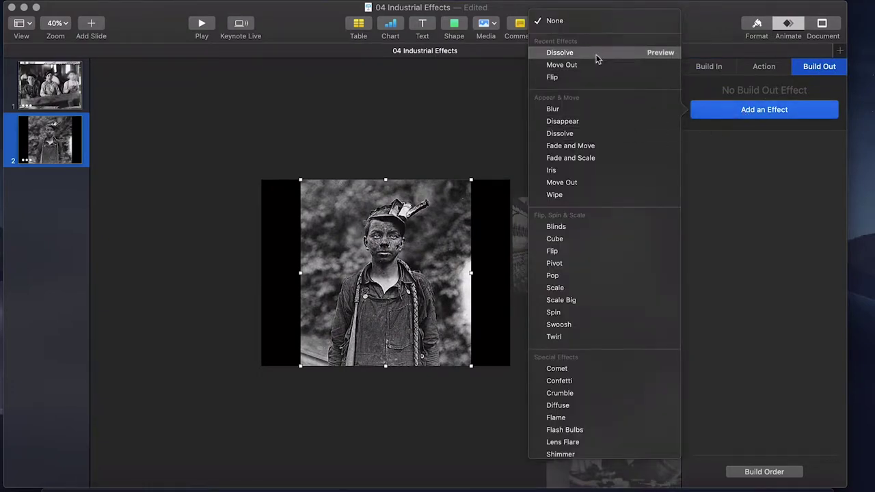
left_click(596, 57)
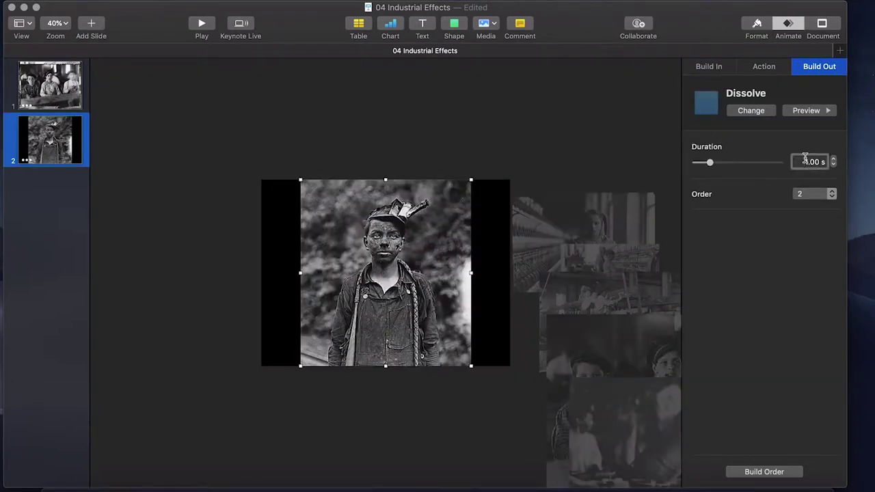
double_click(805, 160)
type("5")
key("Return")
- Enlarge the spinning-mill photo over the slide and give it a 5-second Dissolve build-in
left_click(611, 164)
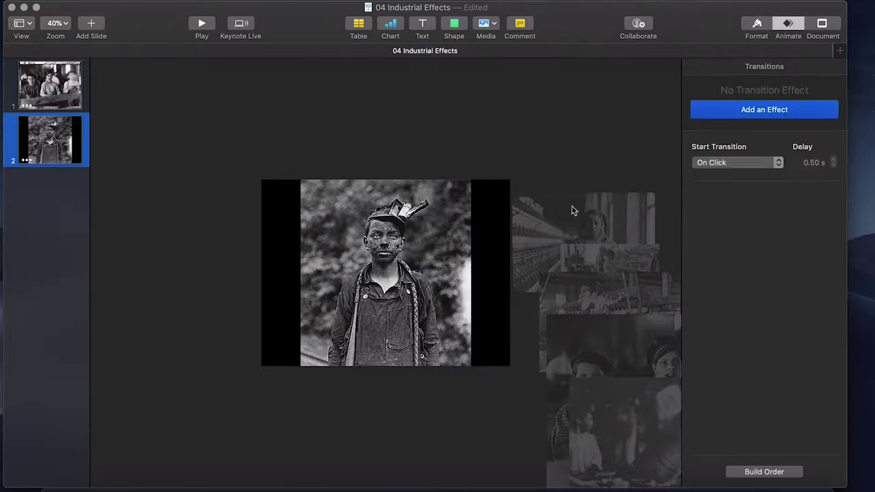
left_click_drag(574, 211, 325, 207)
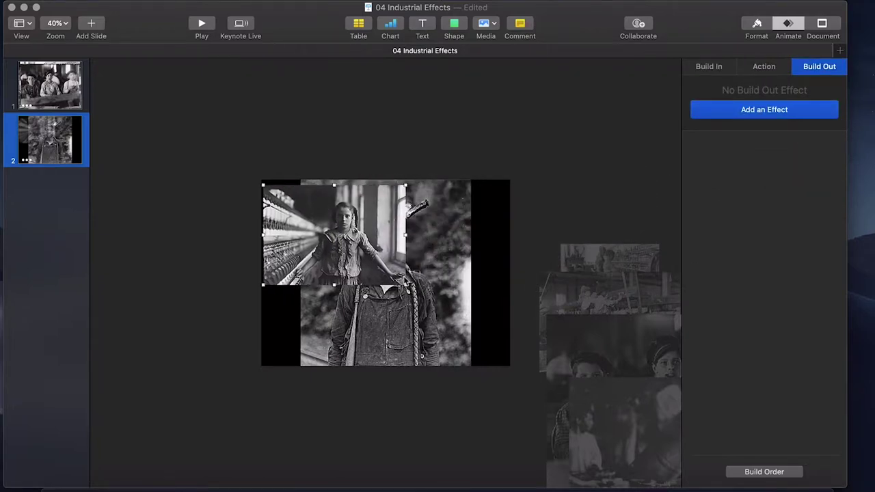
left_click_drag(406, 285, 519, 241)
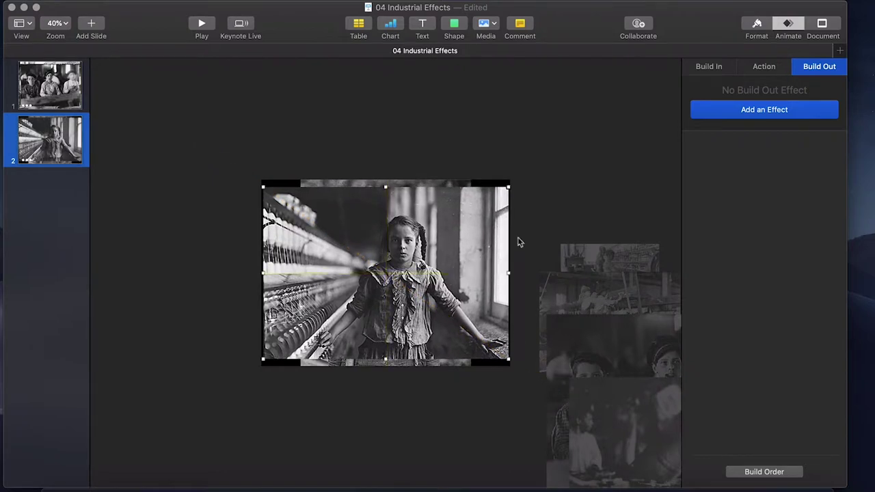
left_click(704, 67)
left_click(711, 115)
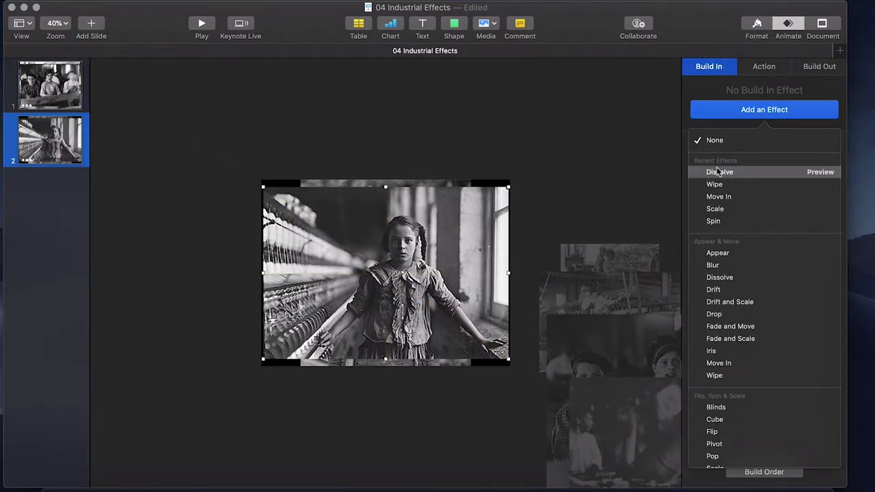
left_click(718, 169)
double_click(810, 162)
type("5 s")
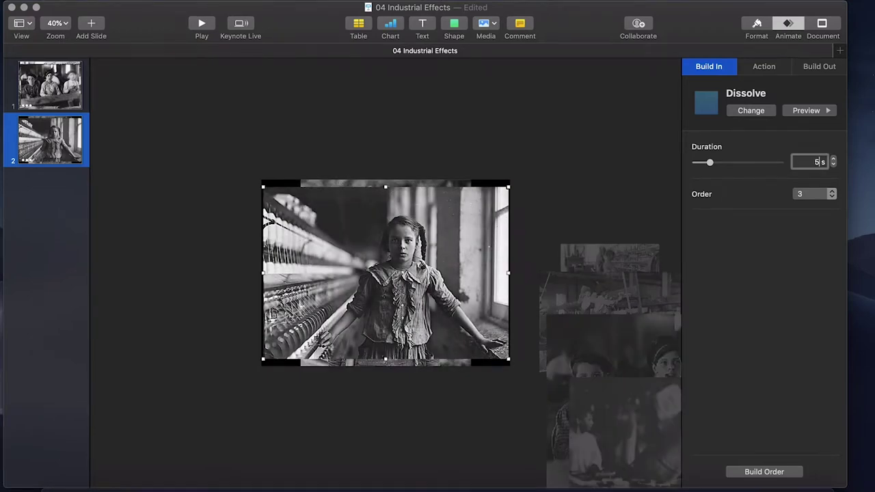
key("Return")
- Add a 5-second Dissolve build-out to the mill photo and enlarge the next mill photo over the slide
left_click(815, 68)
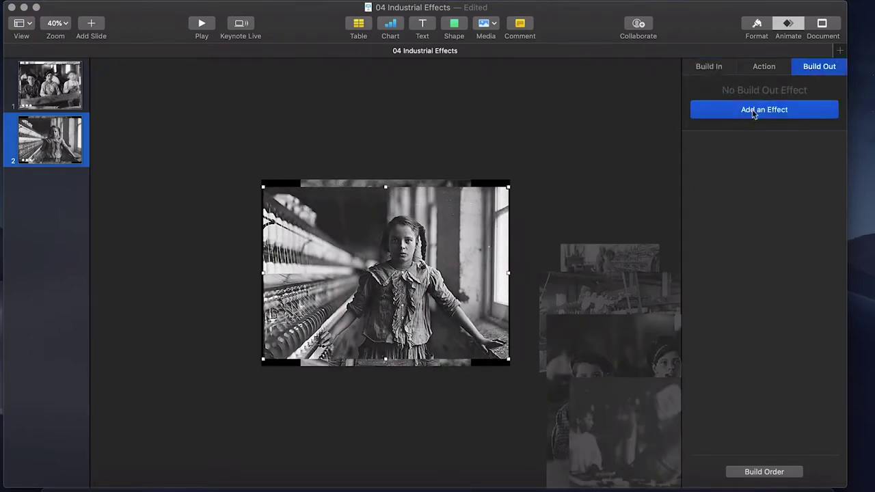
left_click(755, 114)
left_click(605, 52)
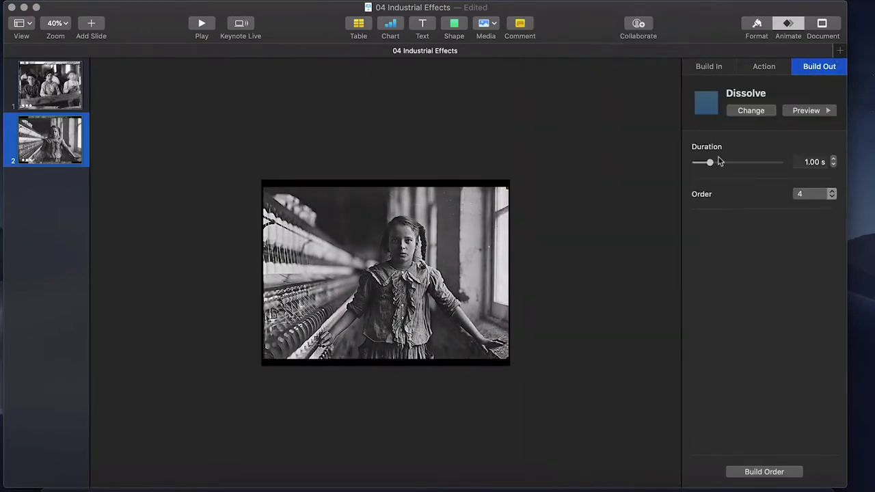
double_click(810, 162)
type("5")
key("Return")
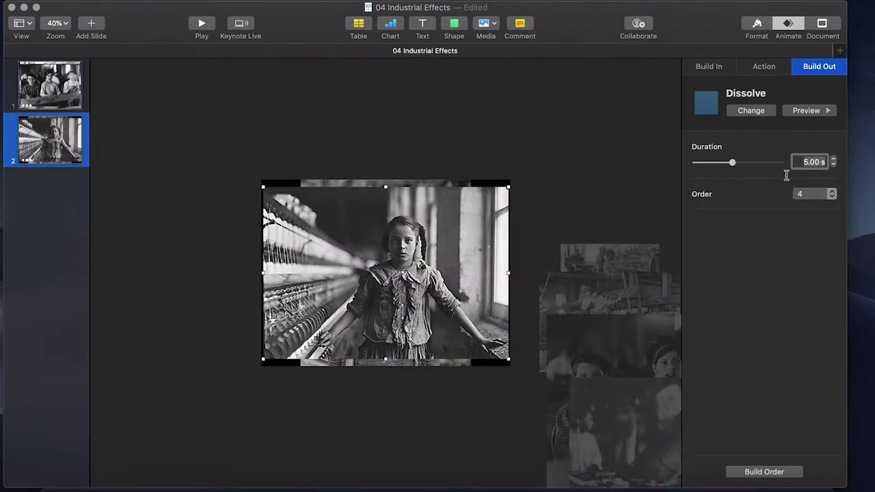
left_click_drag(598, 255, 302, 195)
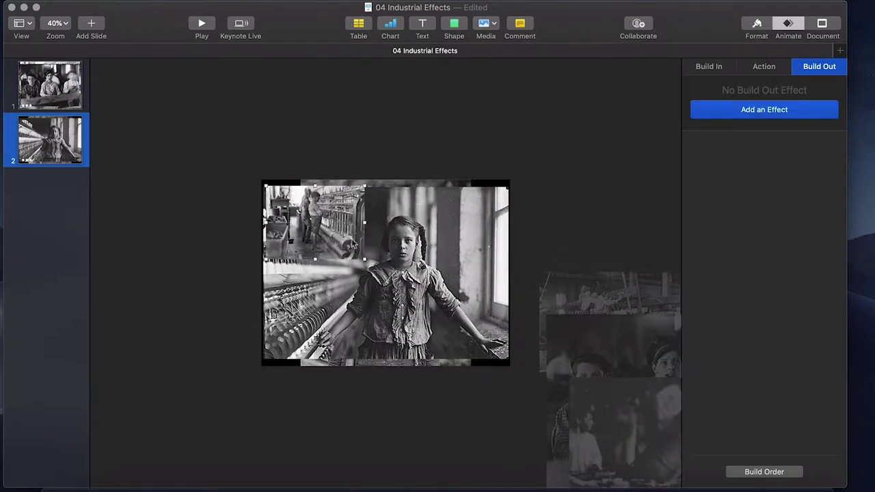
left_click_drag(362, 257, 509, 309)
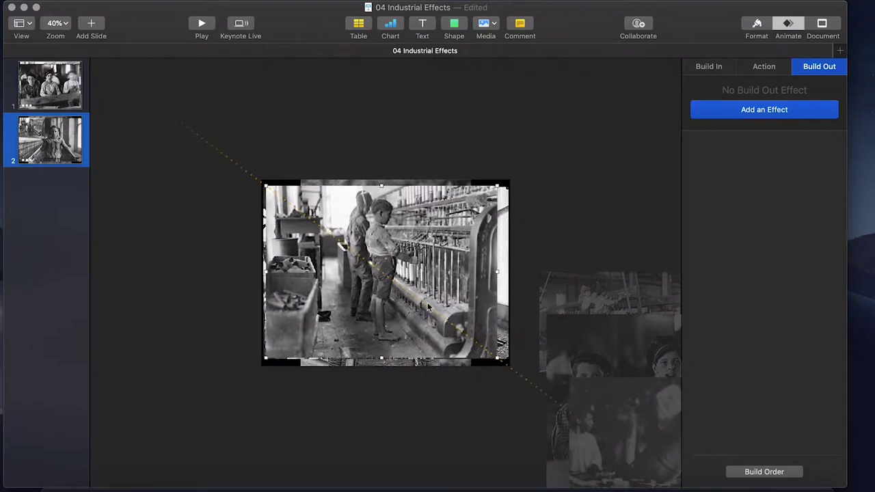
- Nudge the new photo into place and give it Dissolve build-in and build-out effects
left_click_drag(417, 305, 429, 306)
left_click(709, 68)
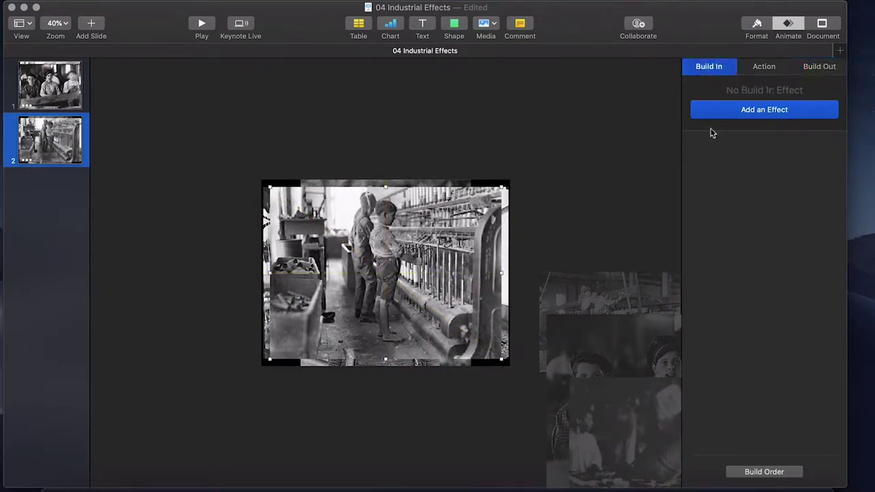
left_click(719, 116)
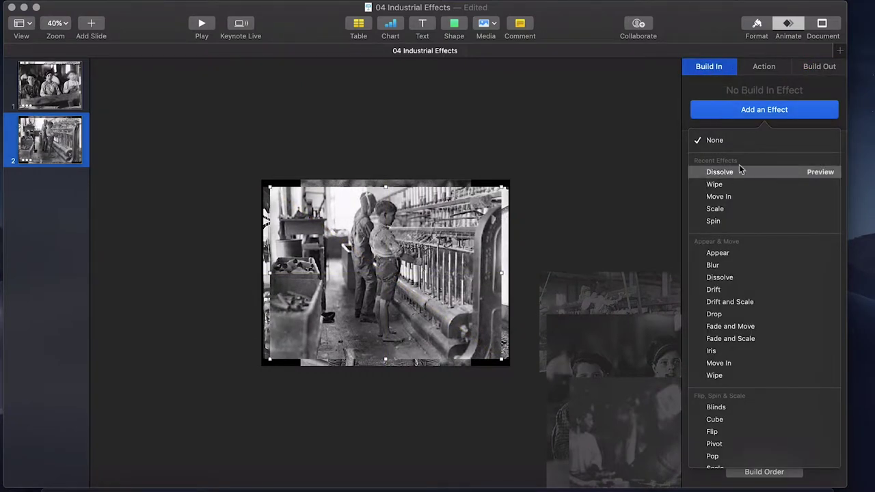
left_click(720, 172)
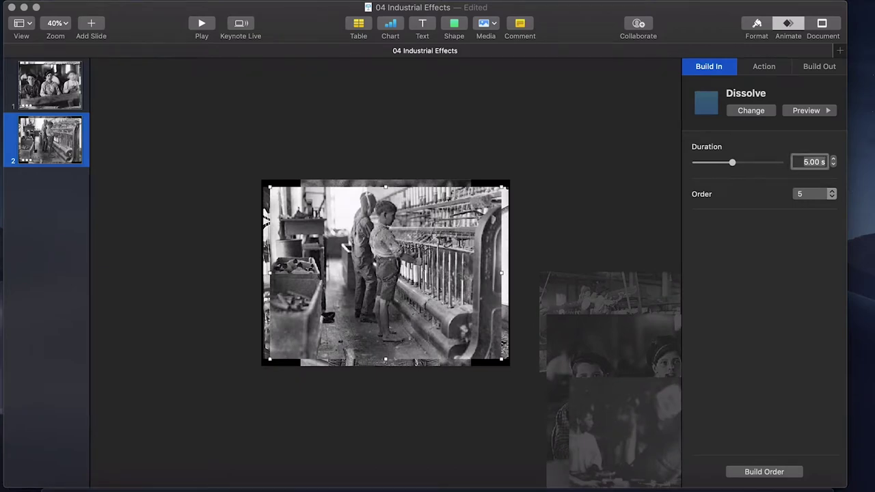
left_click(819, 66)
left_click(764, 107)
left_click(784, 165)
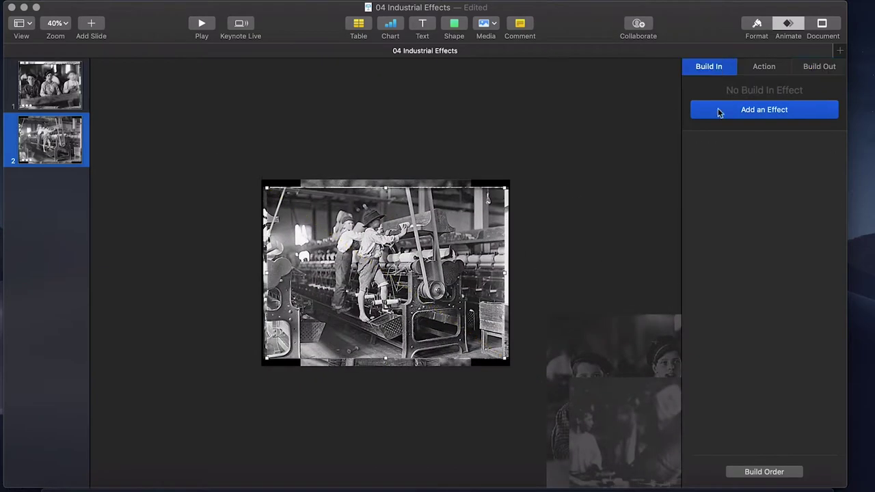
- Give the boy-in-cap photo a 5-second Dissolve build-in
left_click(764, 110)
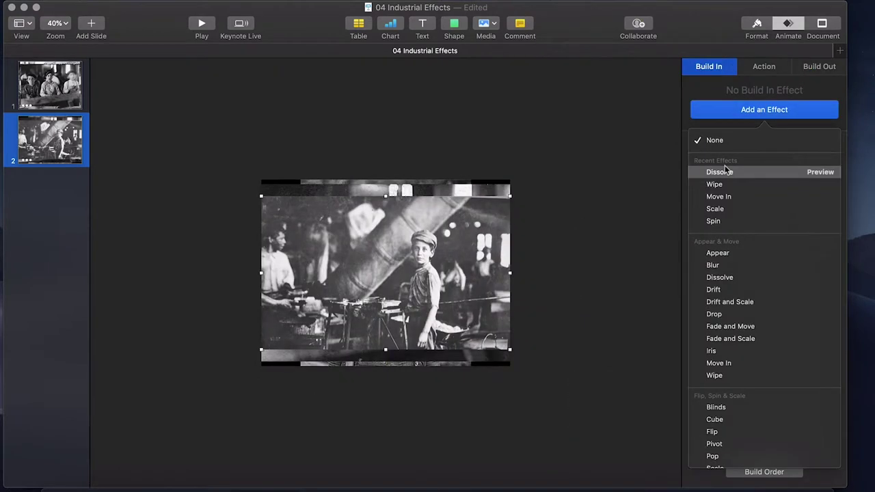
left_click(719, 171)
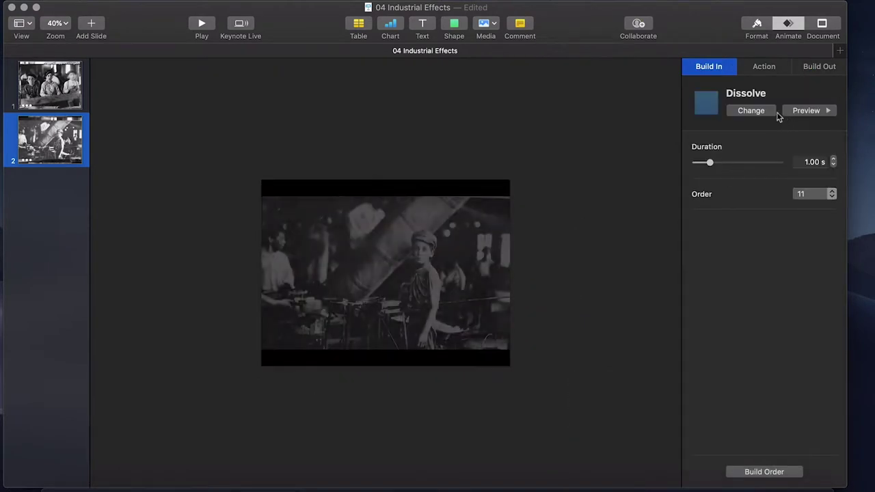
left_click(807, 161)
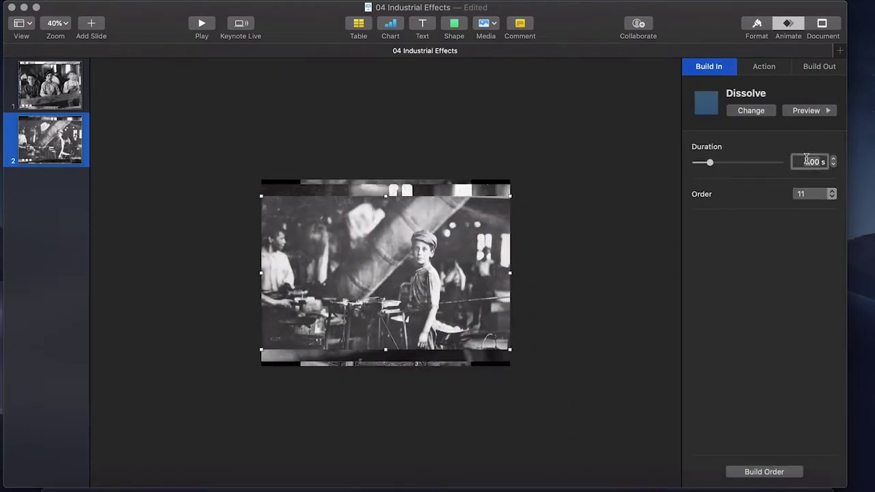
type("5")
key("Return")
- Add a 5-second Dissolve build-out to the boy-in-cap photo and zoom the slide
left_click(816, 69)
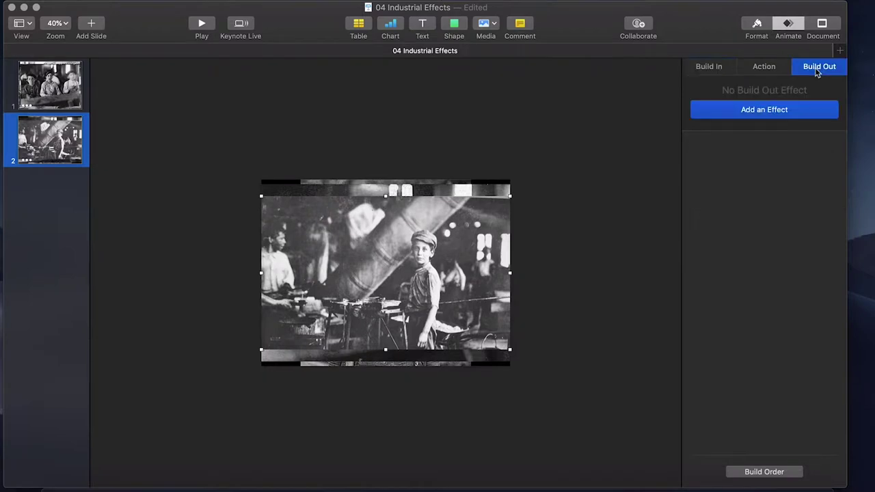
left_click(793, 110)
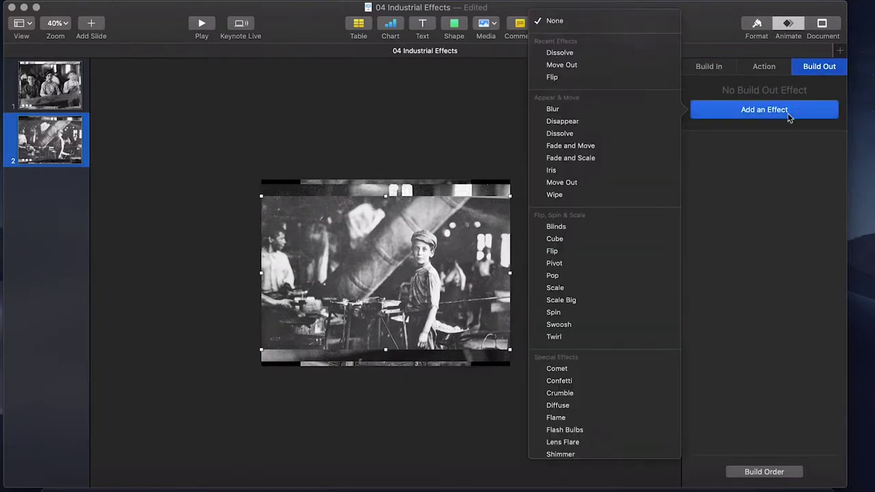
left_click(579, 54)
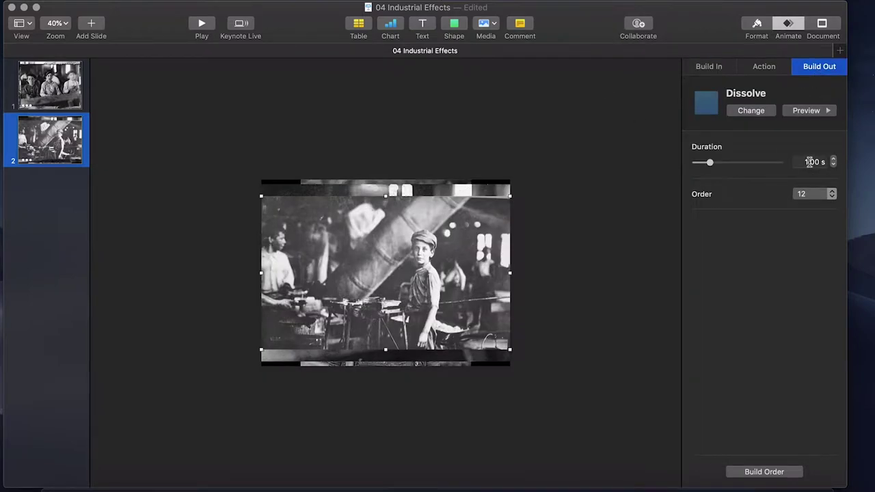
left_click(813, 162)
type("5")
key("Return")
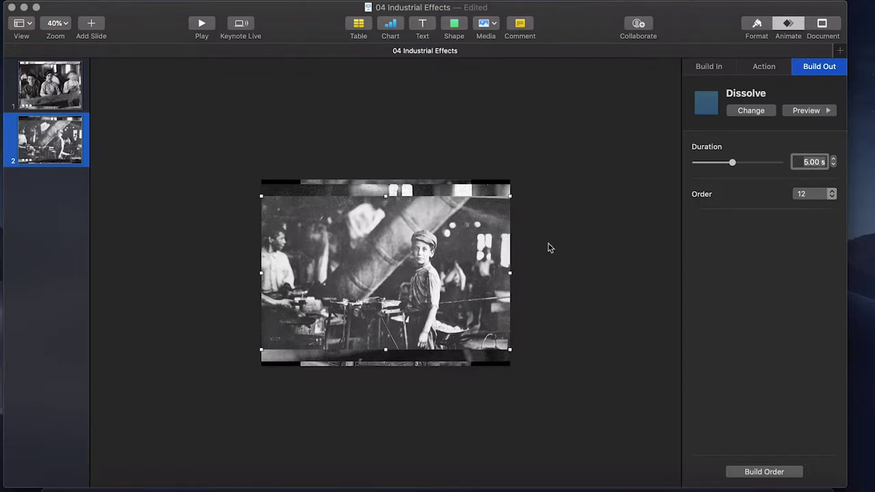
left_click(551, 248)
key("super+shift+0")
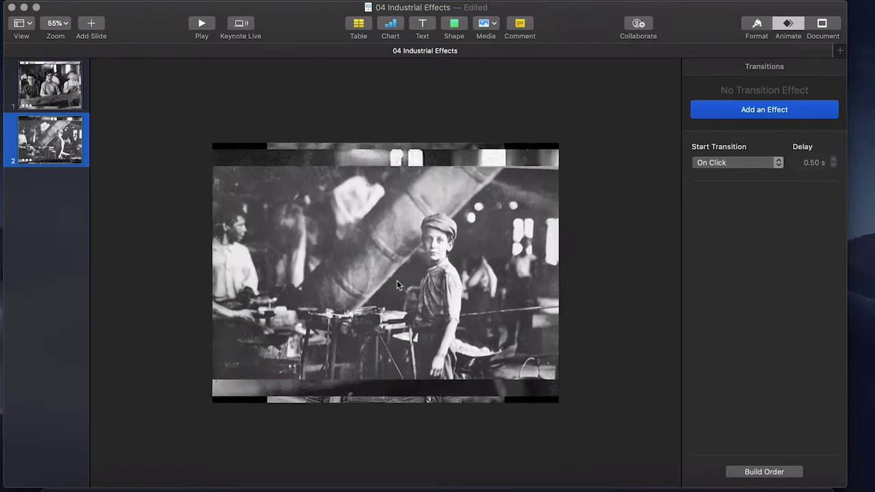
- In Build Order, select the One.png, eur-industrialrevolution.jpg and 2420-20child20labor.jpg builds
left_click(762, 475)
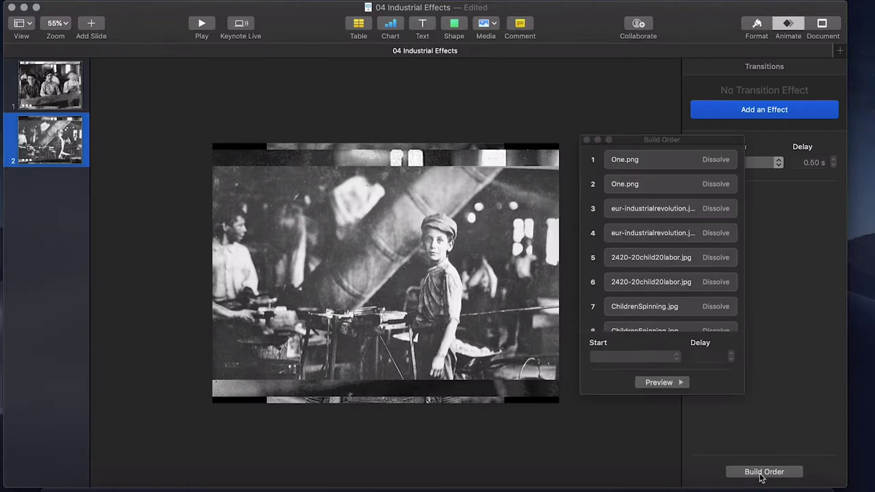
left_click(635, 169)
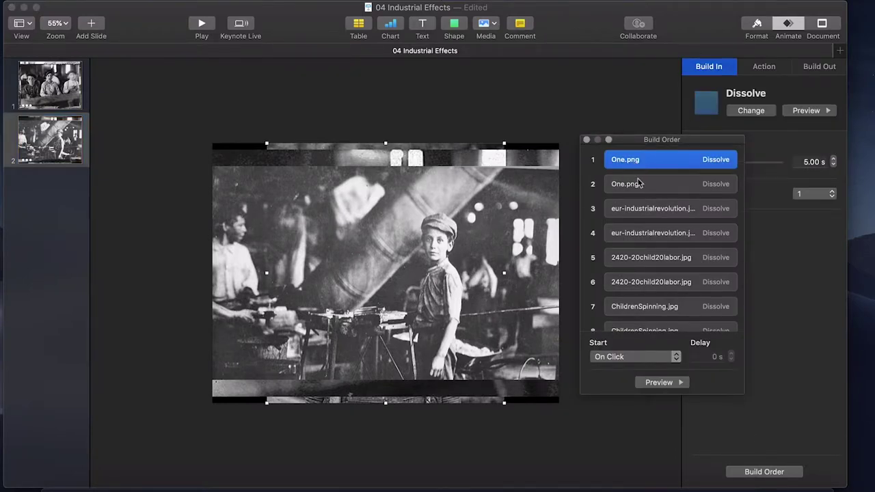
left_click(638, 183)
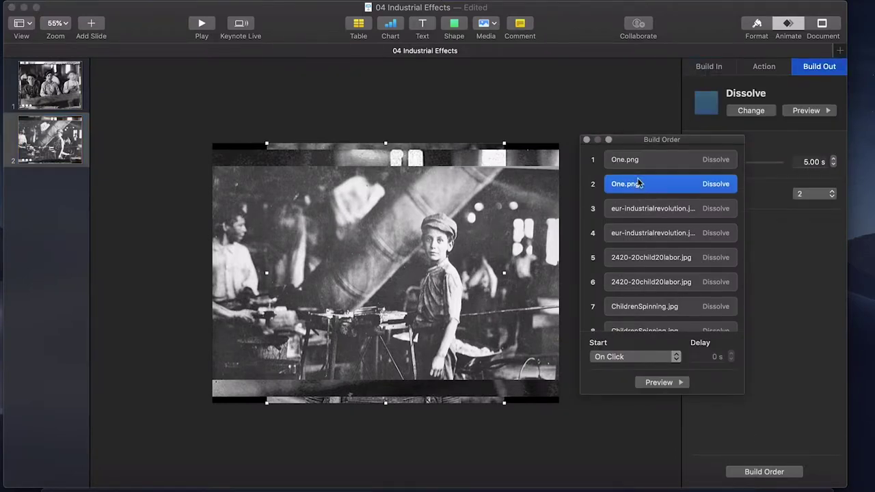
left_click(634, 210)
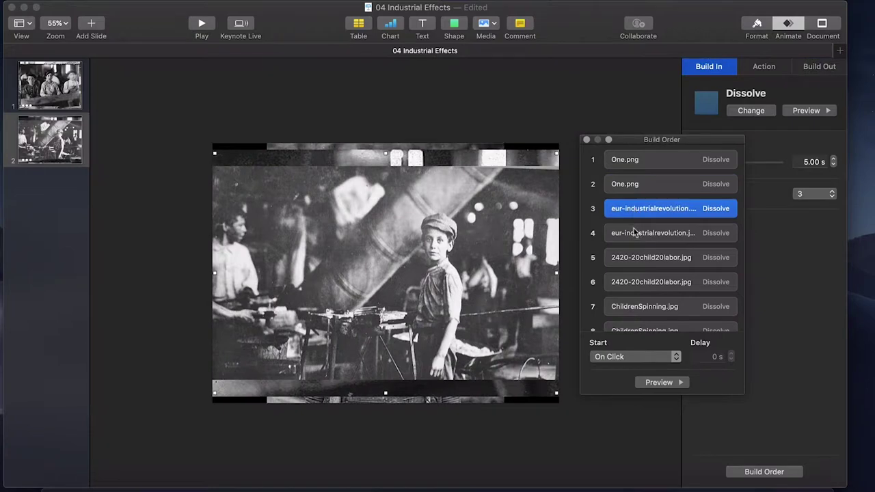
left_click(634, 234)
left_click(635, 258)
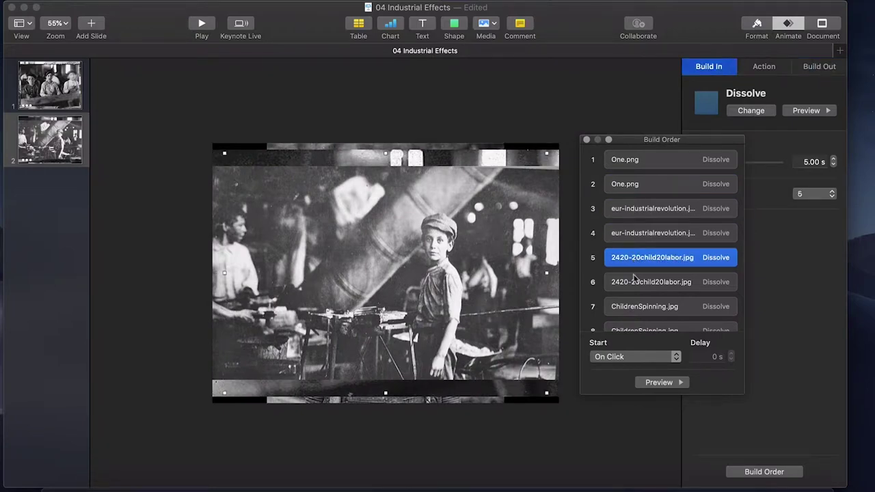
left_click(635, 279)
- Select builds 2–12 and set them to start After Previous Build, leaving build 1 On Click
scroll(635, 281, "down", 5)
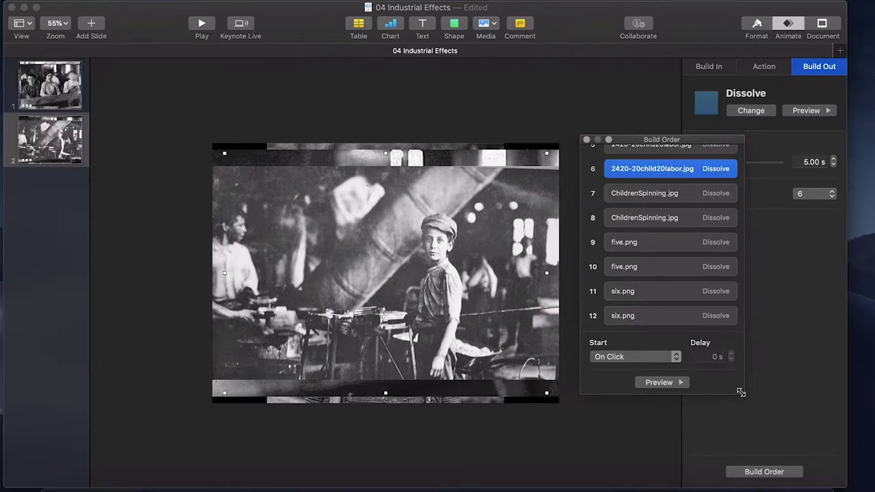
left_click_drag(741, 393, 777, 424)
scroll(704, 329, "down", 1)
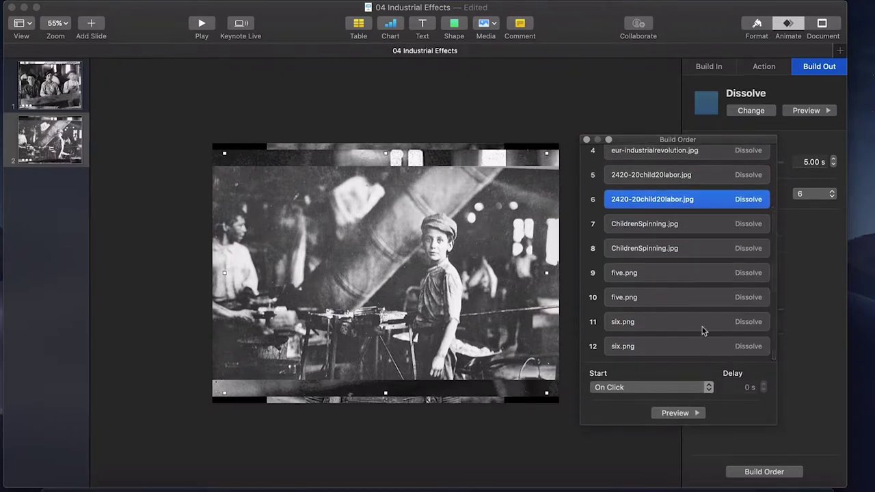
left_click(675, 350)
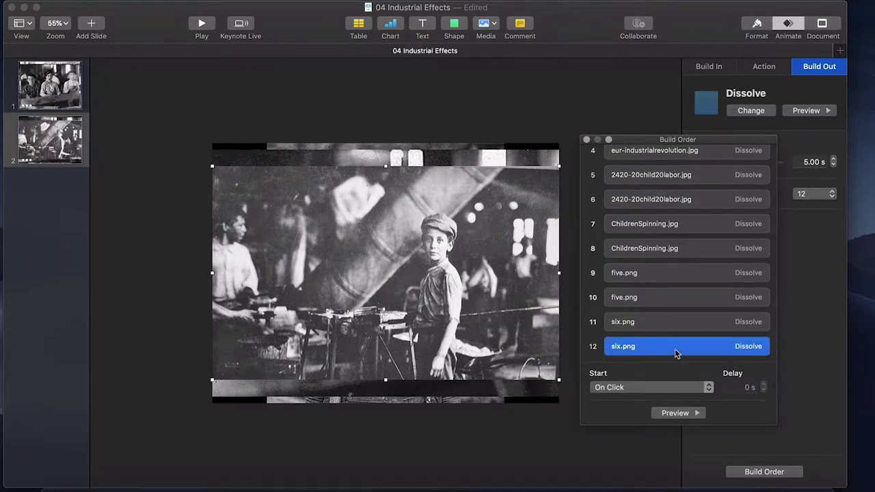
scroll(677, 294, "up", 3)
left_click(642, 183, "shift")
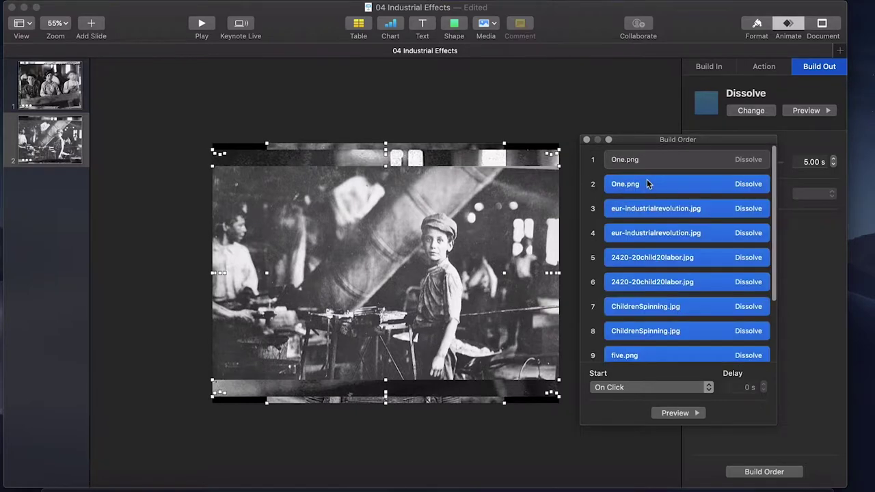
left_click(628, 390)
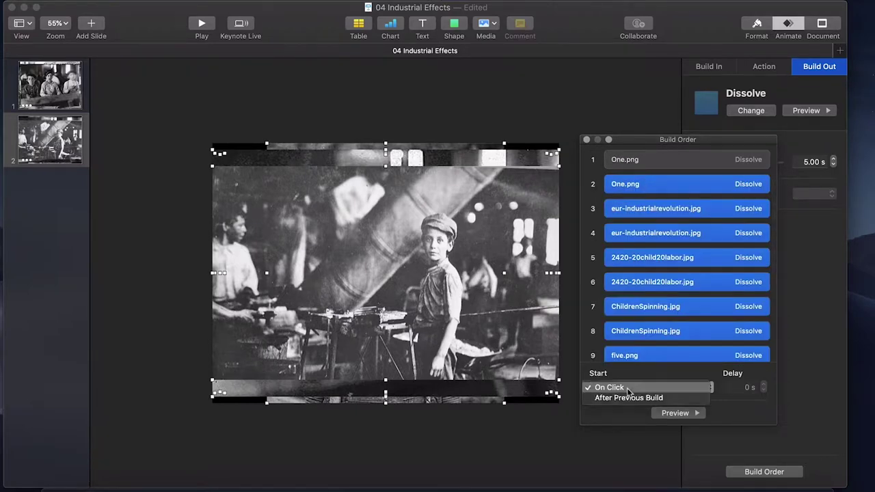
left_click(628, 399)
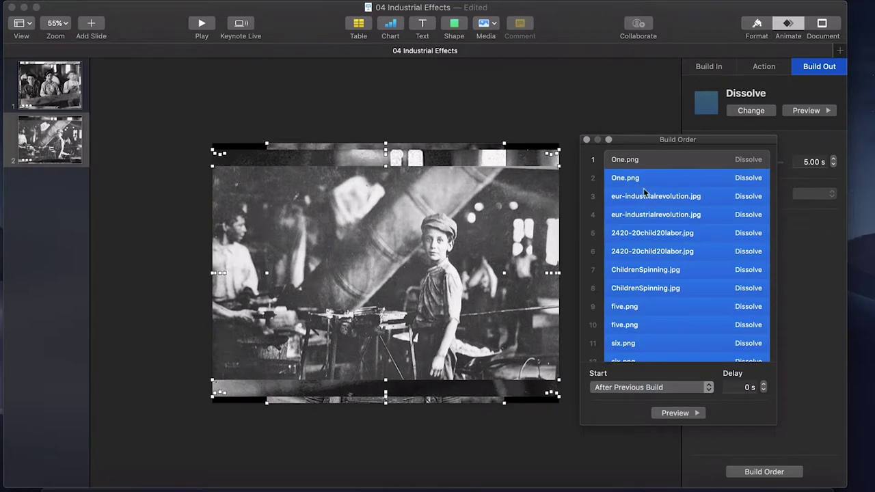
left_click(648, 161)
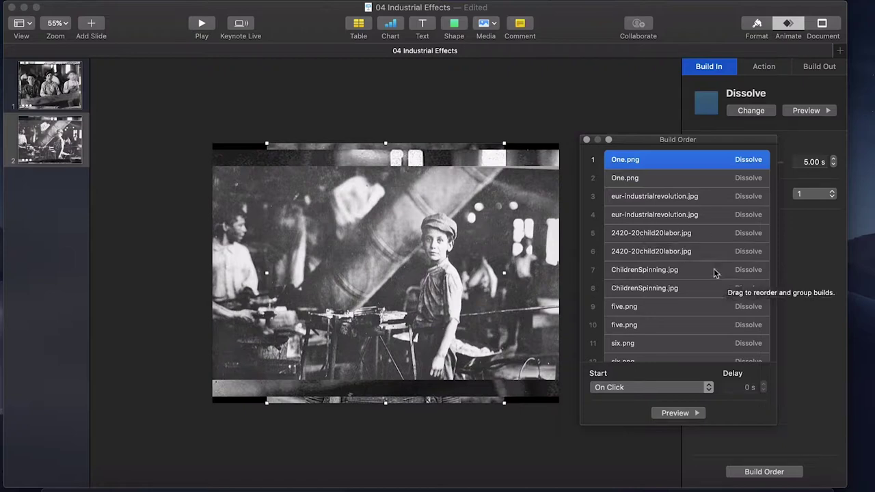
left_click(586, 140)
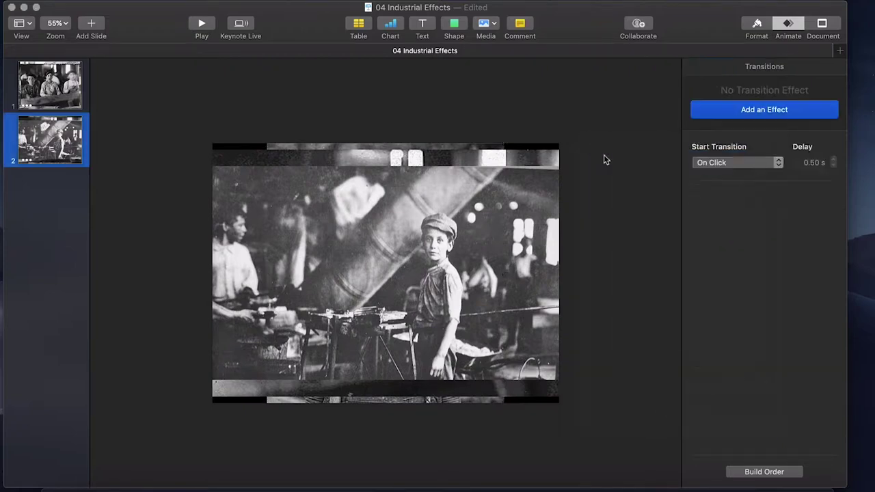
left_click(202, 23)
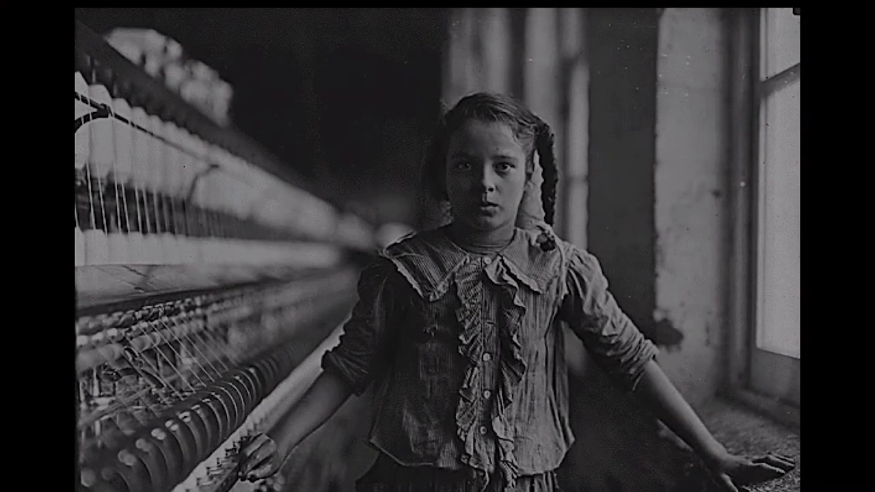
key("Escape")
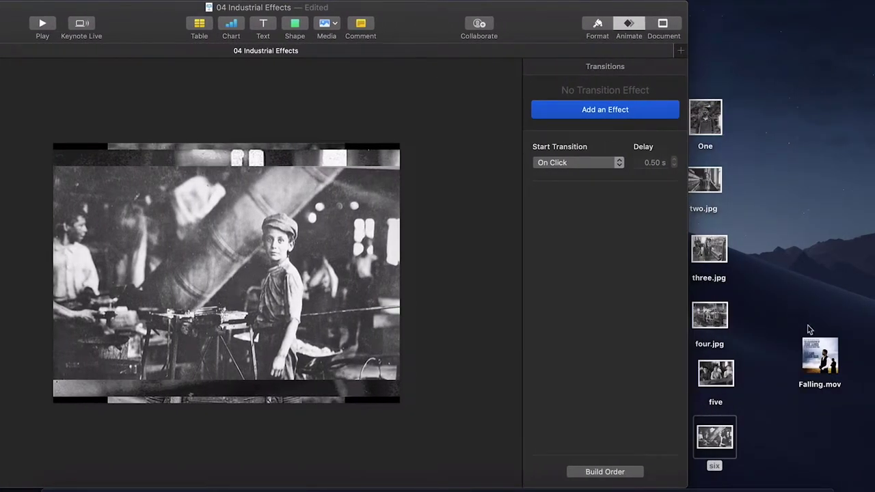
- Add Falling.mov to the slide and place its speaker icon below-right of the photo
left_click_drag(811, 349, 448, 277)
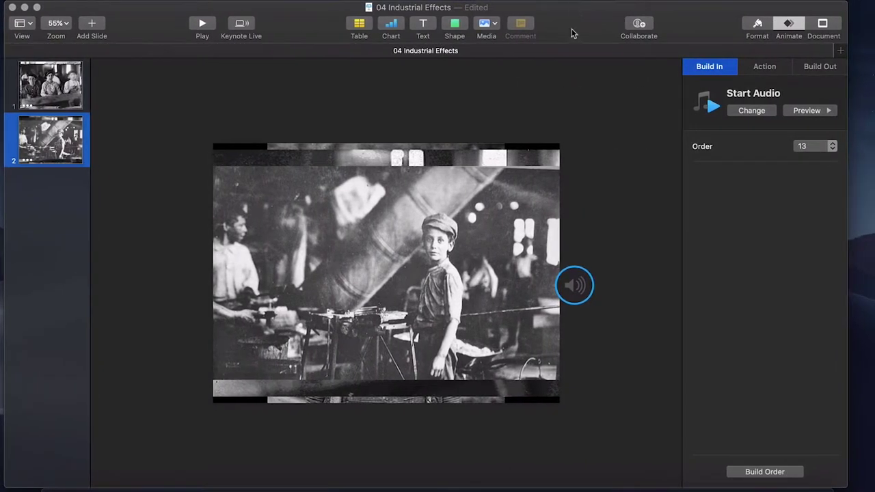
left_click(611, 337)
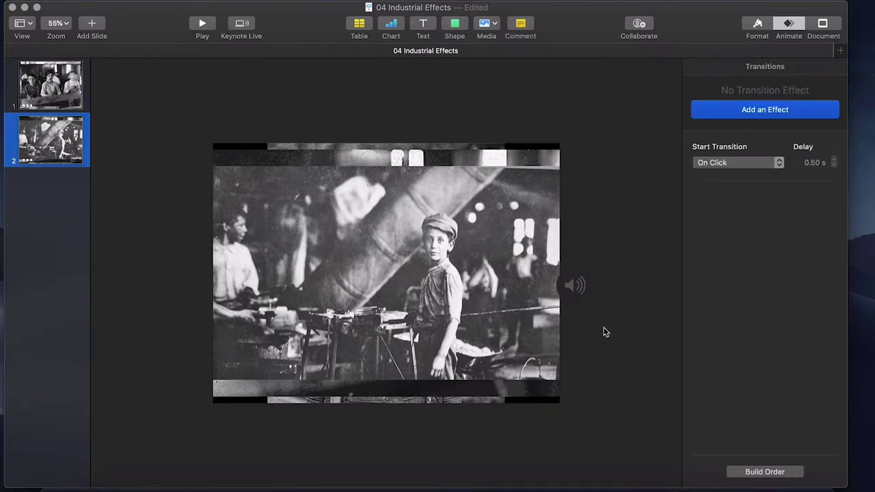
left_click(575, 288)
left_click_drag(575, 288, 600, 376)
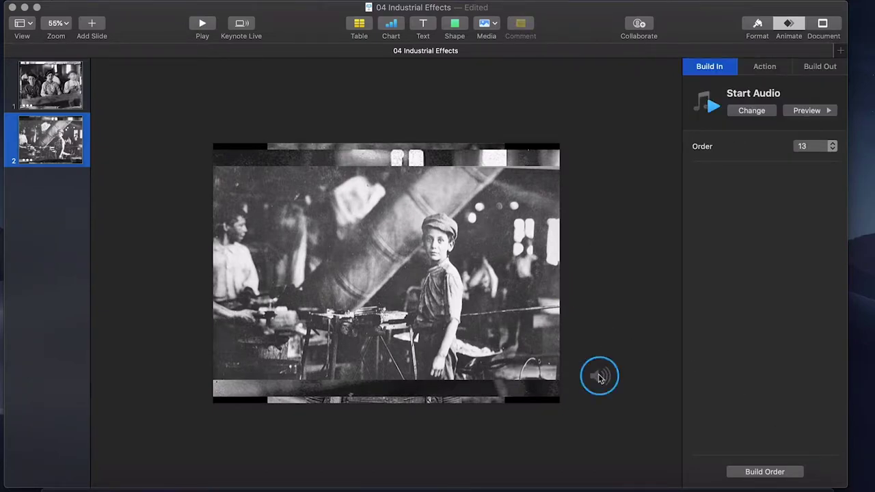
left_click(645, 339)
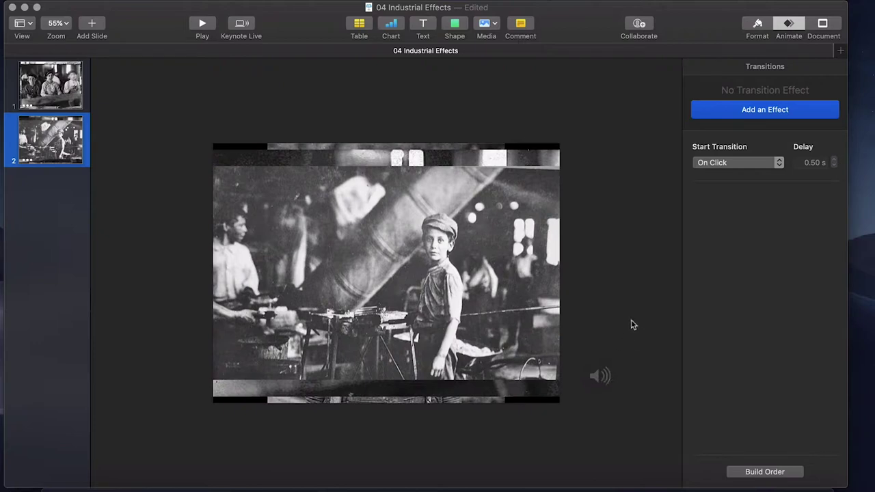
left_click(600, 376)
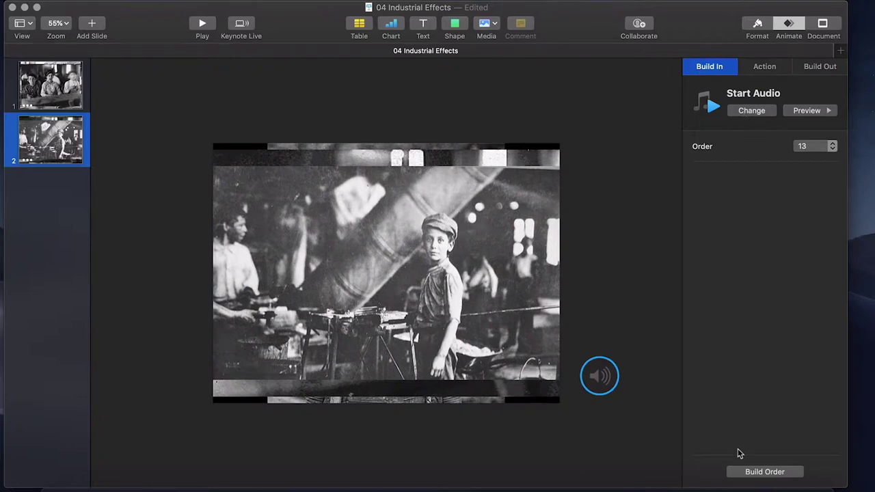
- Move Falling.mov to the top of the build order and start One.png After Build 1
left_click(742, 471)
scroll(709, 286, "up", 1)
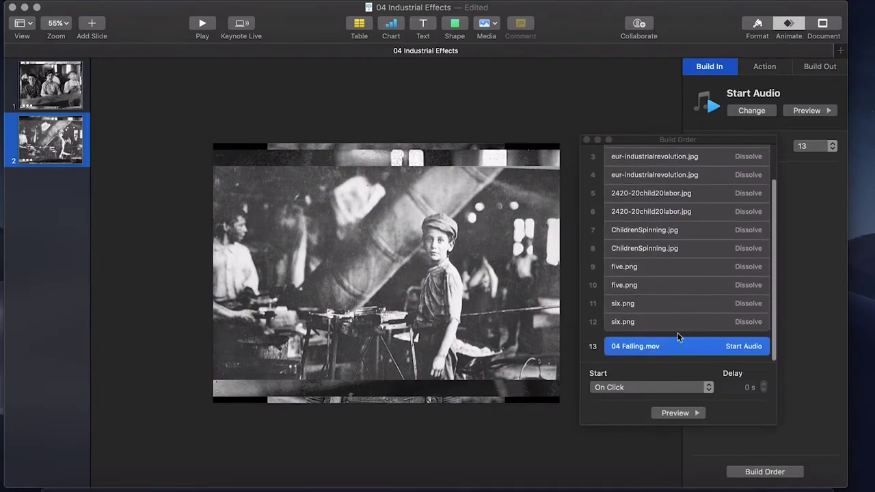
left_click_drag(670, 347, 659, 152)
left_click(653, 185)
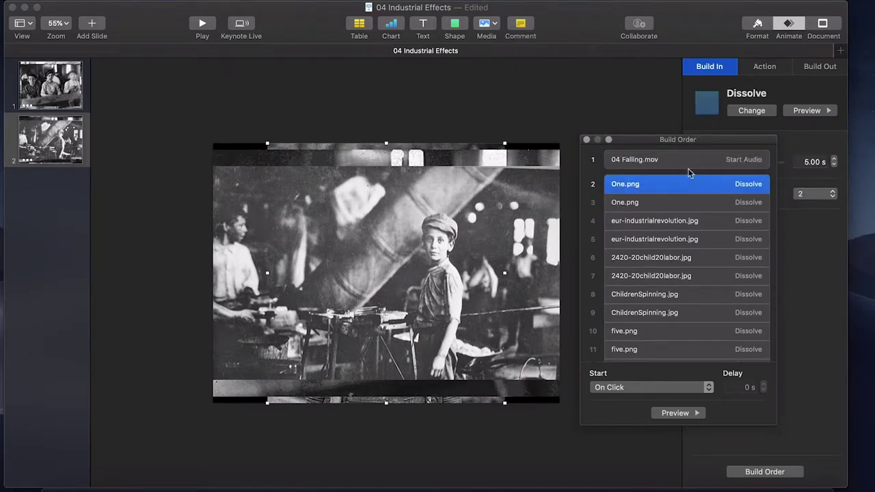
left_click(648, 388)
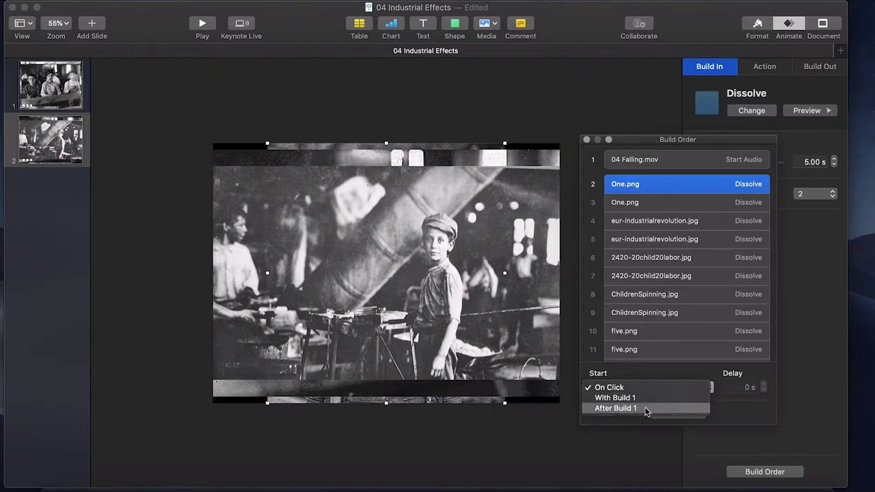
left_click(647, 408)
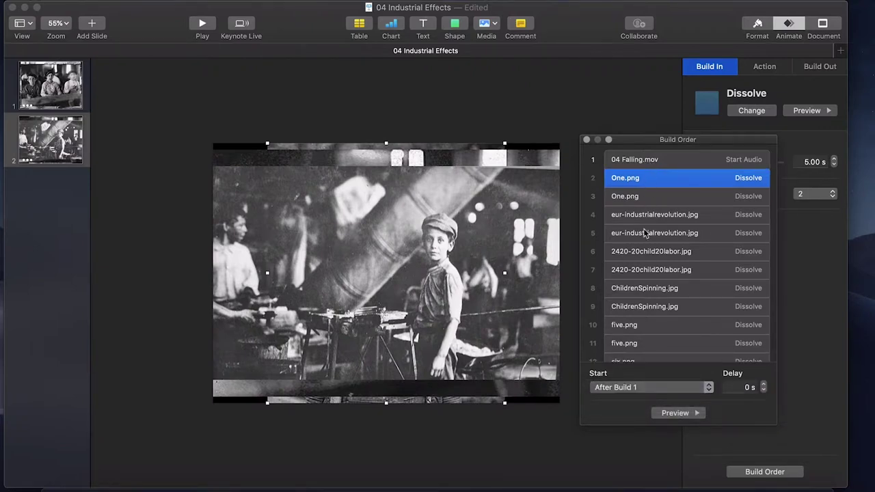
- Set the Falling.mov audio build to start After Transition and close the build order
left_click(654, 163)
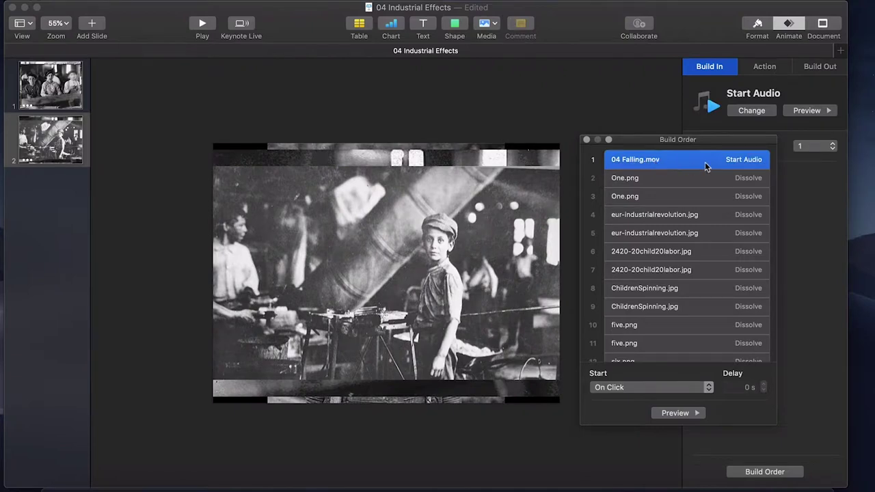
left_click(627, 389)
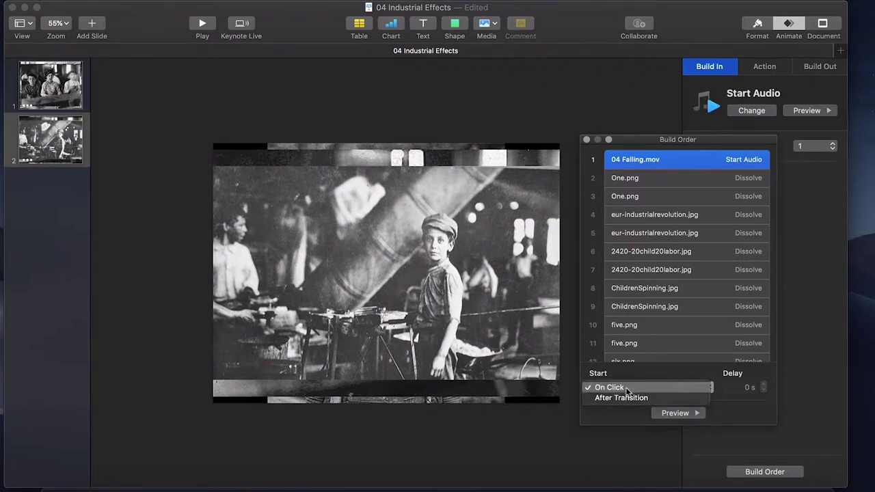
left_click(627, 398)
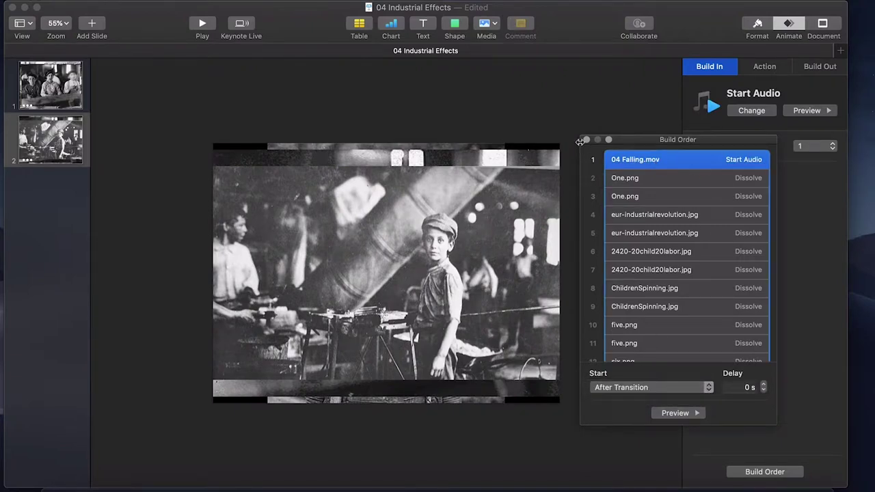
left_click(586, 140)
left_click(514, 114)
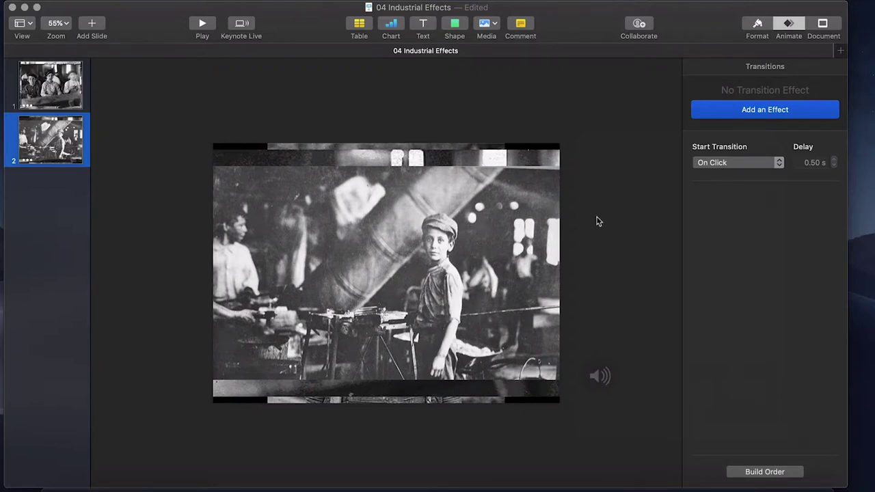
- Add a Stop Audio build-out to the Falling.mov speaker icon
left_click(600, 375)
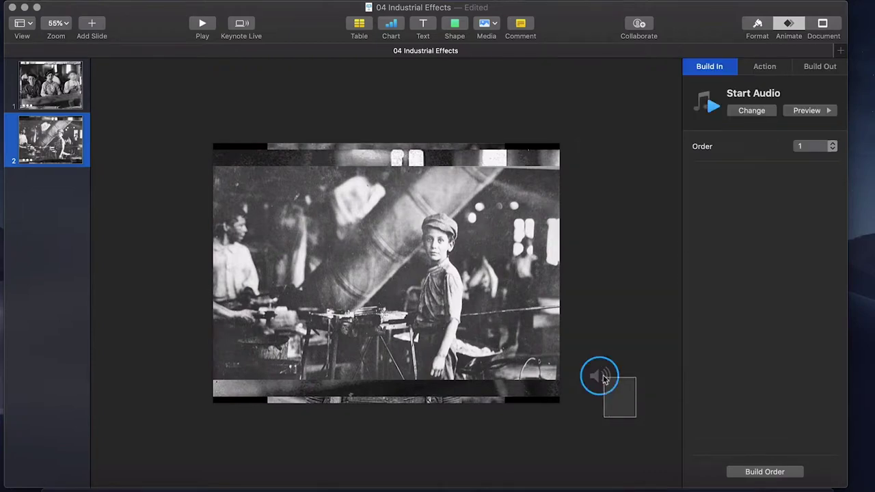
left_click(818, 67)
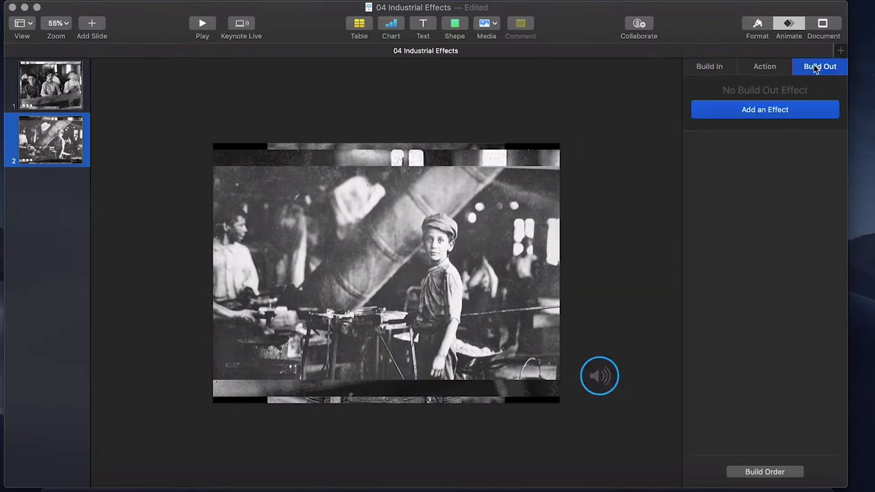
left_click(761, 109)
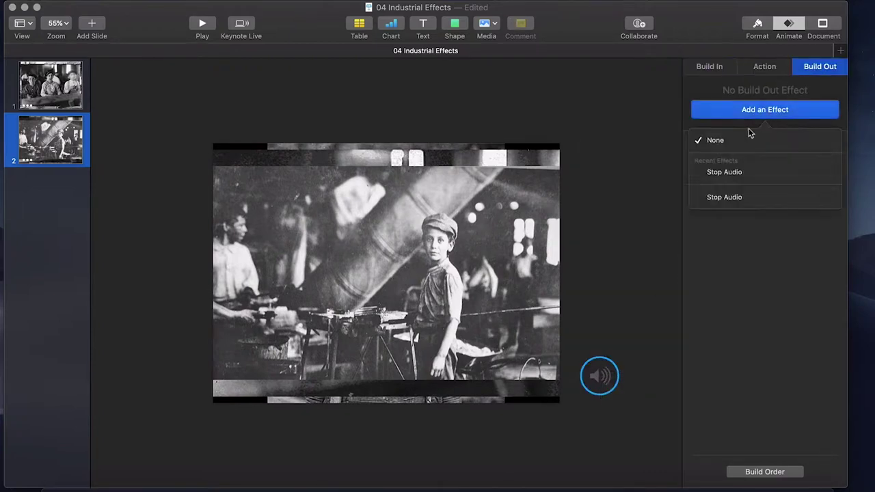
left_click(725, 172)
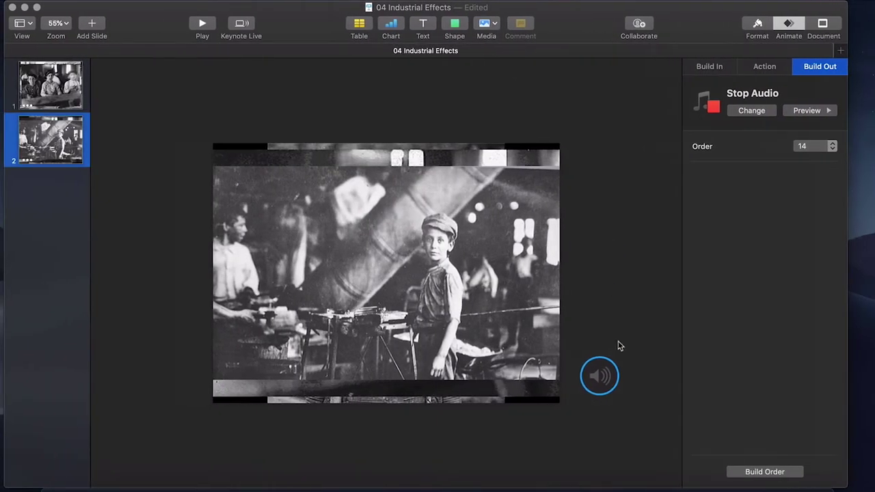
- Leave build 14, the Falling movie's Stop Audio, set to start On Click, then play the slideshow
left_click(617, 346)
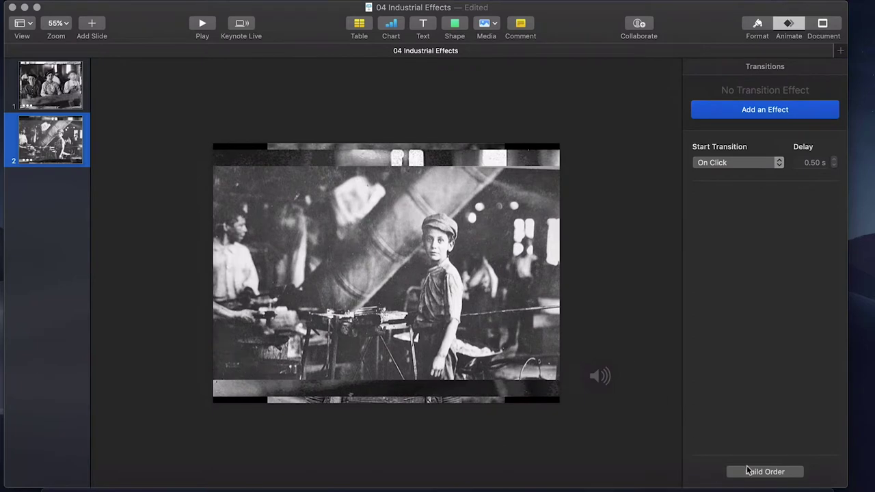
left_click(752, 477)
scroll(688, 219, "down", 4)
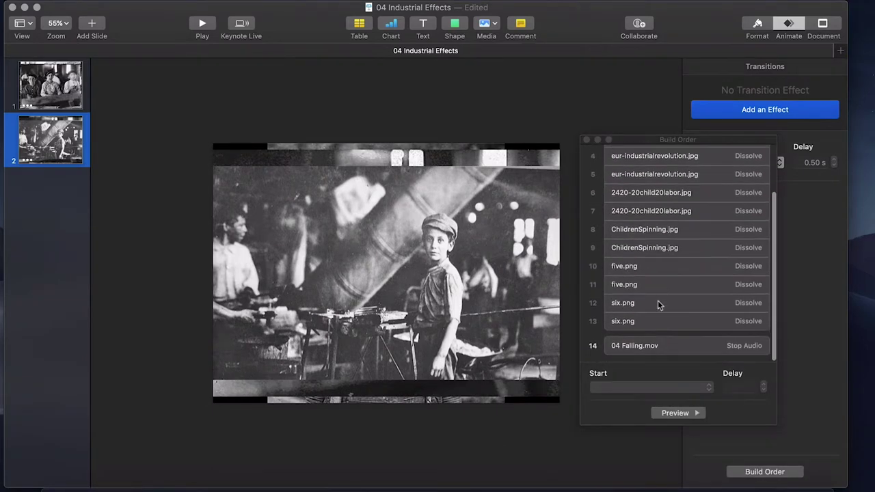
left_click(650, 350)
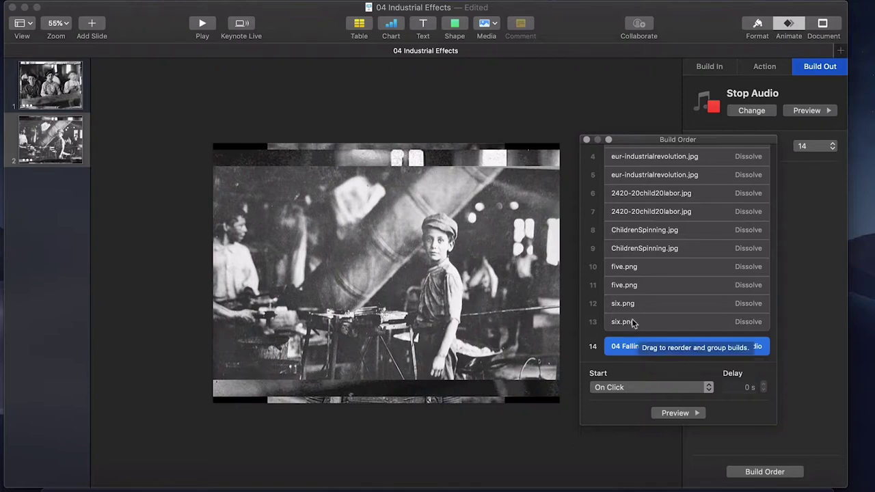
left_click(628, 387)
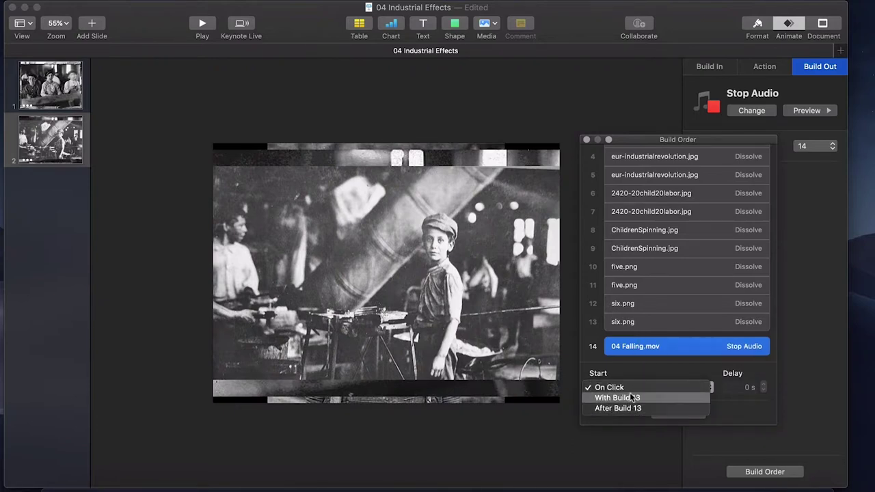
left_click(632, 387)
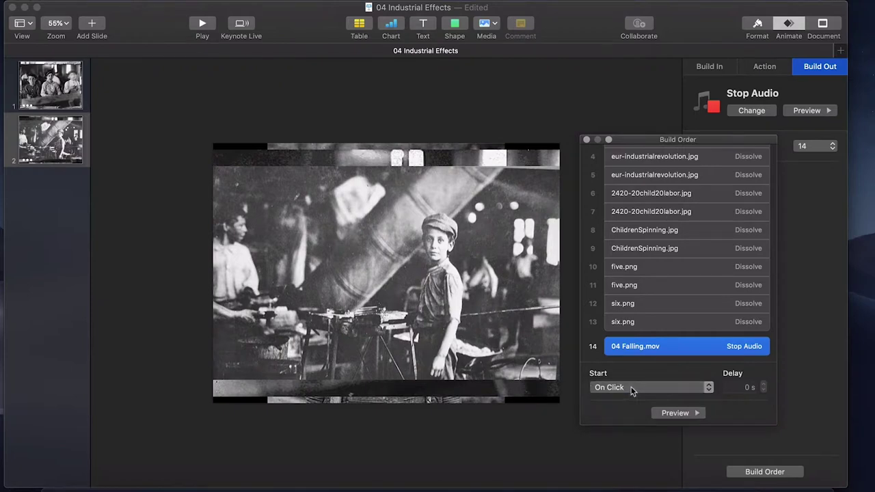
left_click(586, 140)
left_click(469, 112)
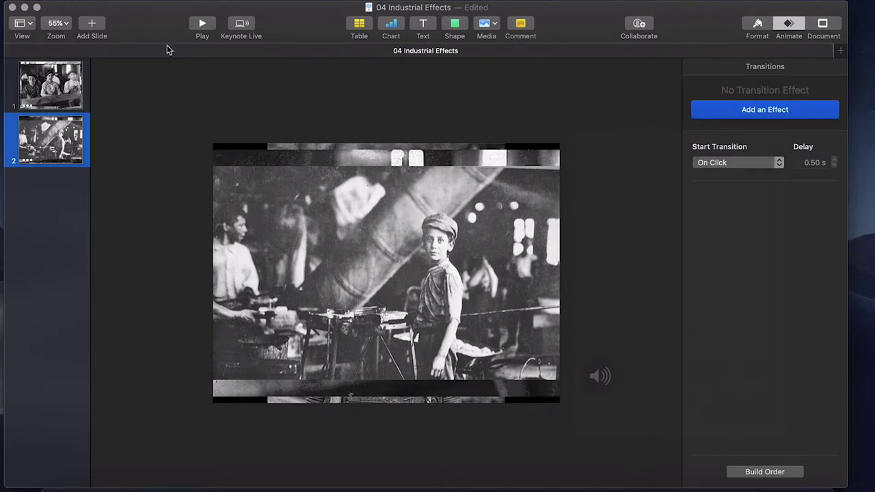
left_click(203, 24)
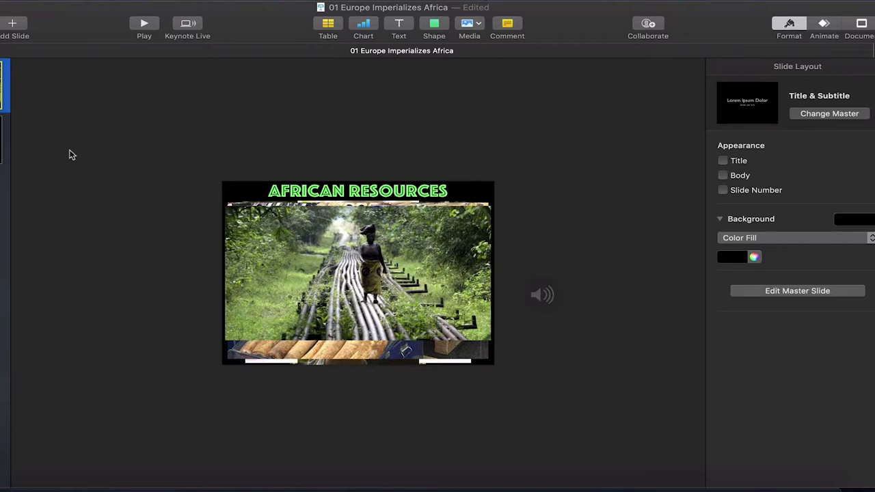
- Go to the blank black slide and drag one.jpg through six.jpg from the desktop onto it
key("Down")
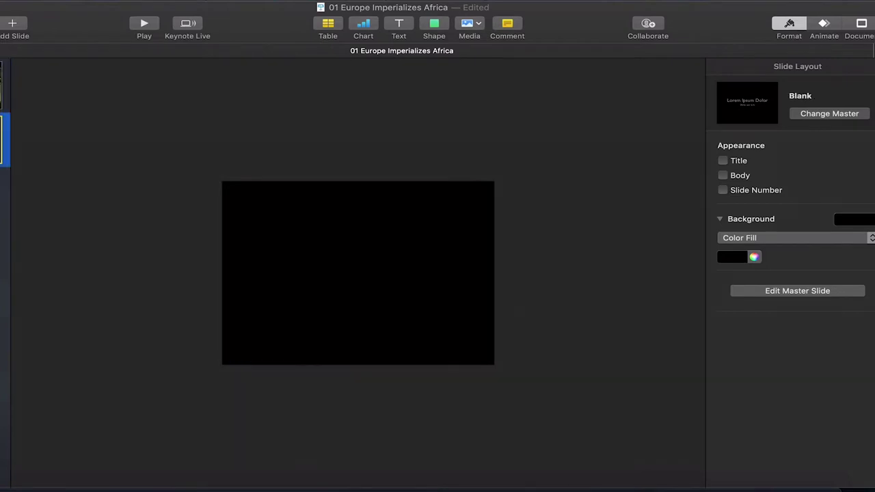
key("super+shift+period")
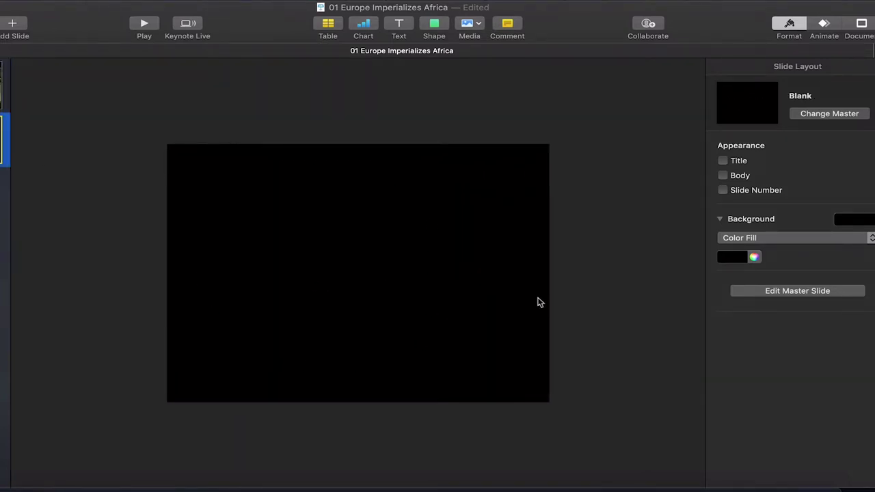
left_click_drag(711, 31, 435, 31)
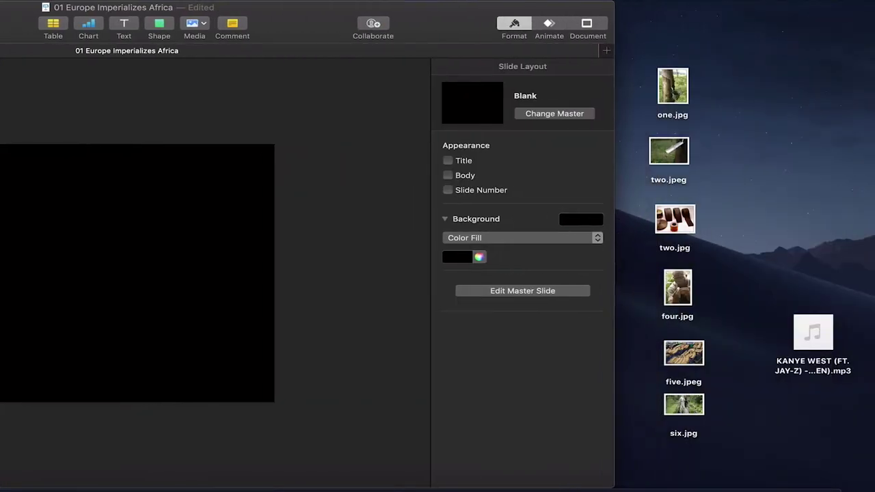
left_click_drag(665, 82, 66, 172)
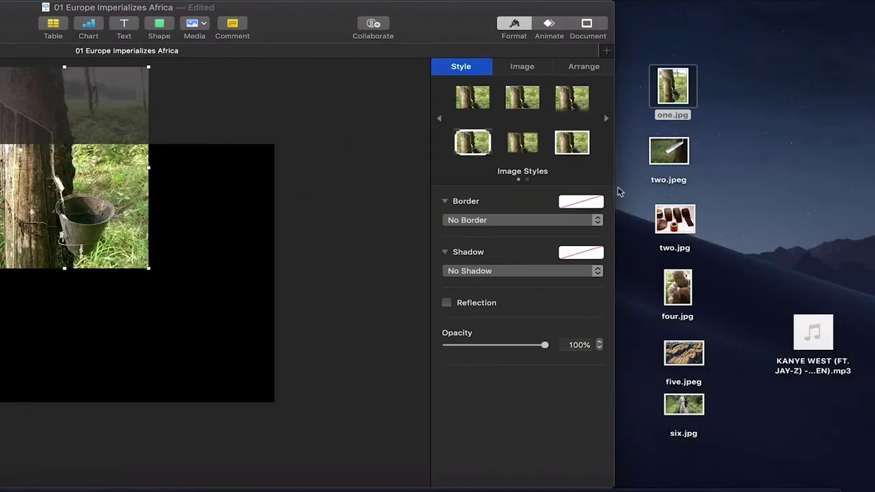
left_click_drag(670, 157, 145, 227)
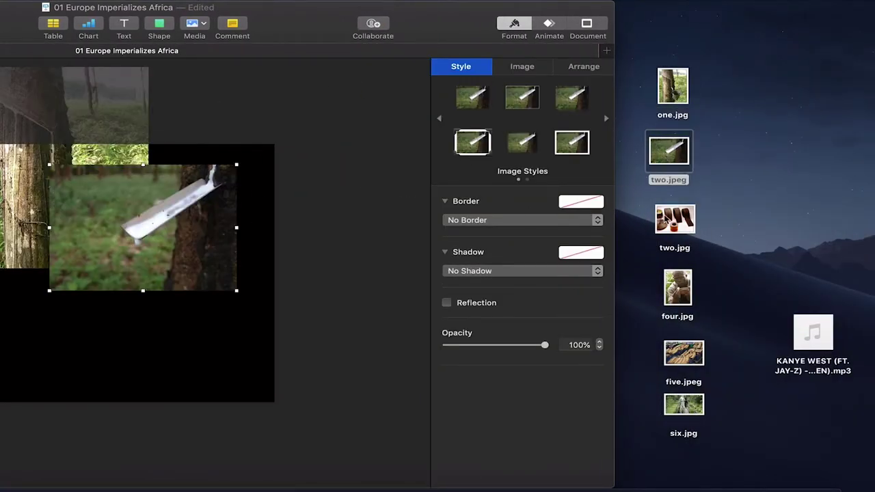
left_click_drag(675, 219, 183, 246)
left_click_drag(672, 299, 238, 312)
left_click(664, 364)
left_click_drag(664, 365, 249, 350)
left_click_drag(684, 405, 267, 369)
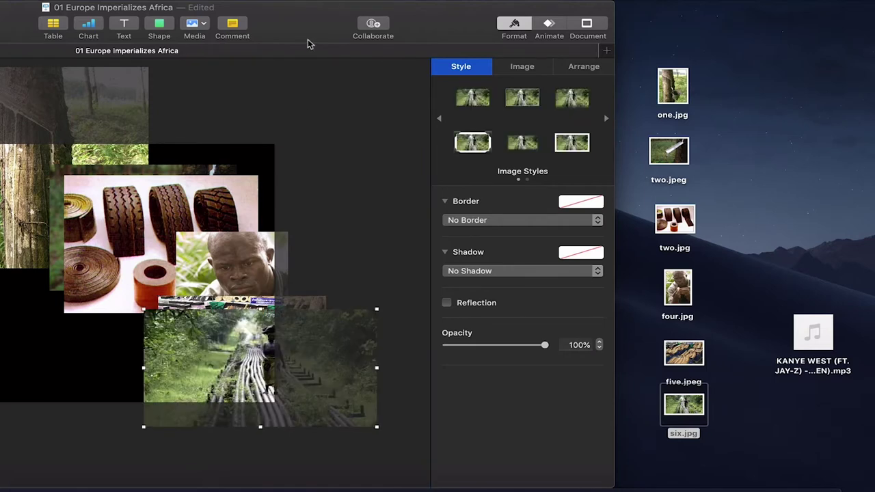
- Park the tire, portrait and forest photos to the right, and enlarge and centre the tree photo
double_click(309, 29)
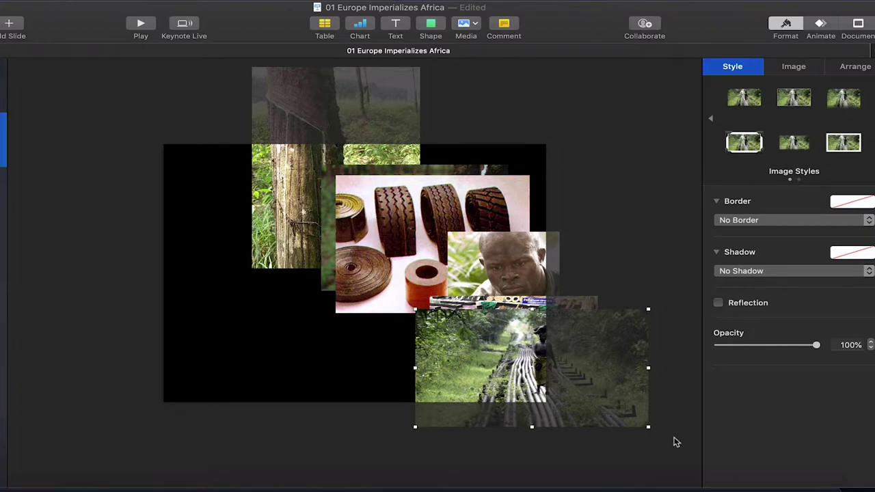
left_click_drag(444, 217, 573, 232)
left_click_drag(328, 214, 348, 306)
mouse_move(405, 353)
left_mouse_down()
mouse_move(415, 365)
mouse_move(397, 352)
left_mouse_up()
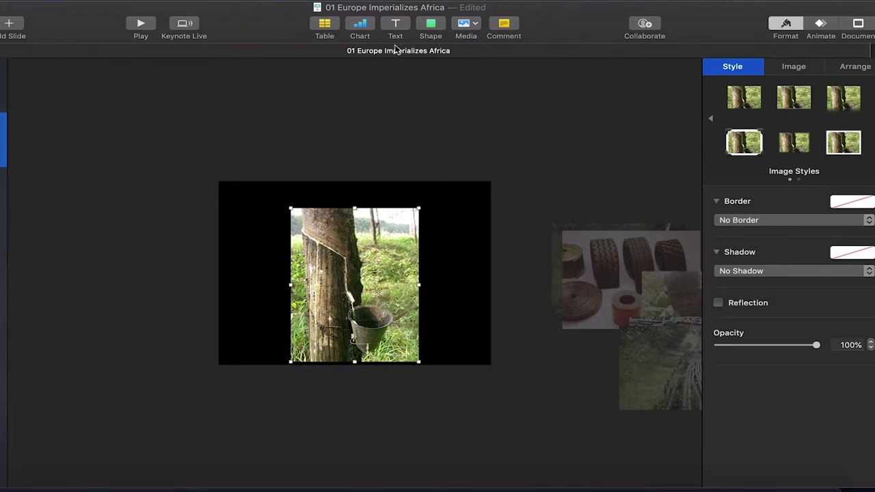
- Add a text box reading 'African Resources' and move it above the tree photo
left_click(395, 27)
double_click(355, 274)
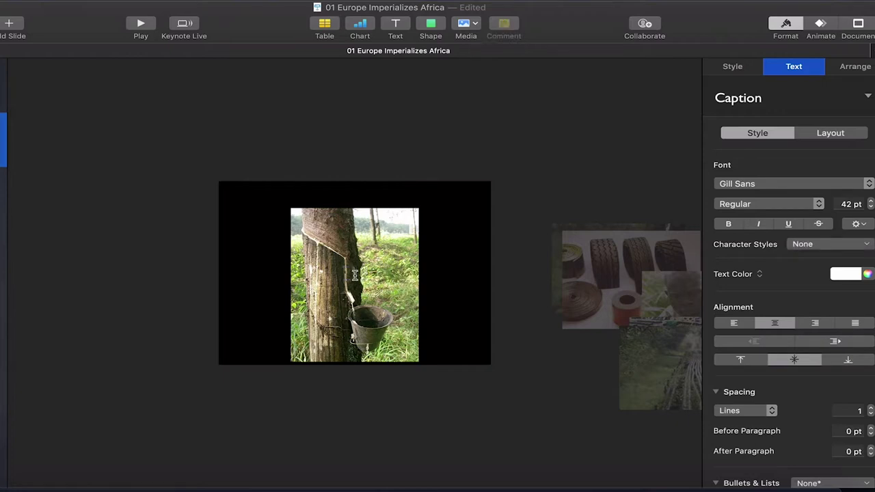
type("African")
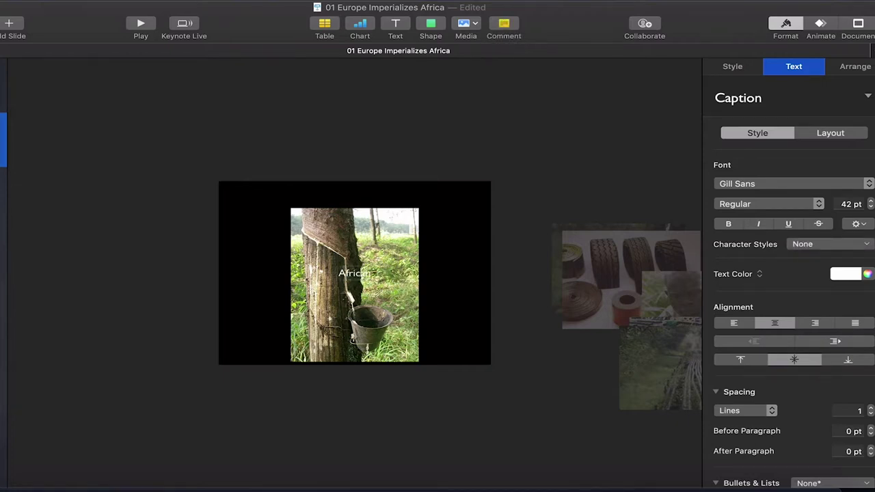
type(" Resources")
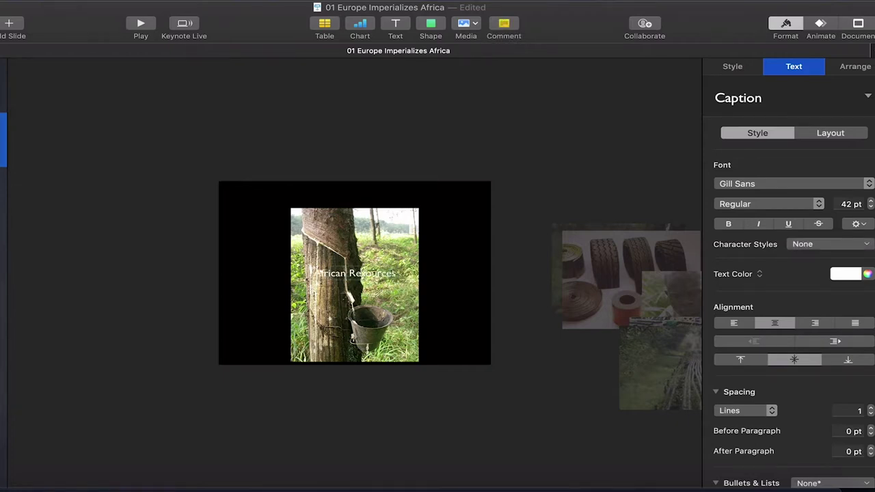
left_click(452, 269)
left_click_drag(394, 271, 386, 200)
- Style the title in green 75 pt Phosphate, nudge it up, then select the tree photo's animations
left_click(753, 185)
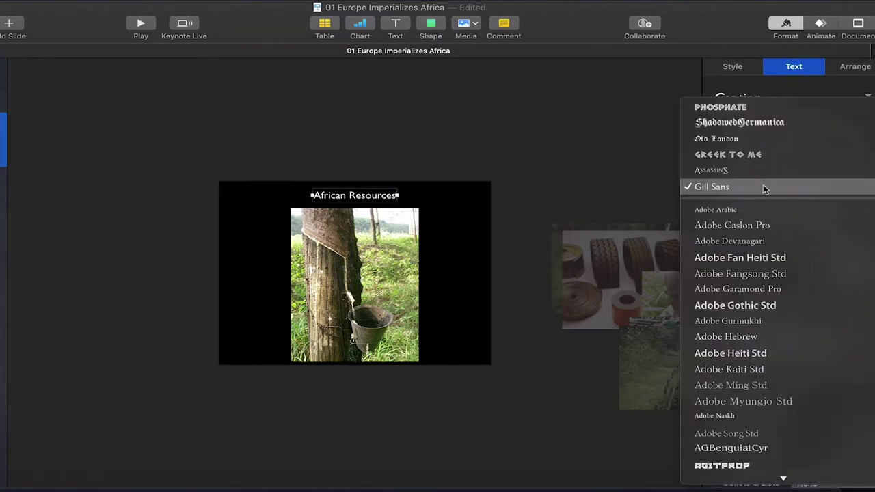
left_click(733, 110)
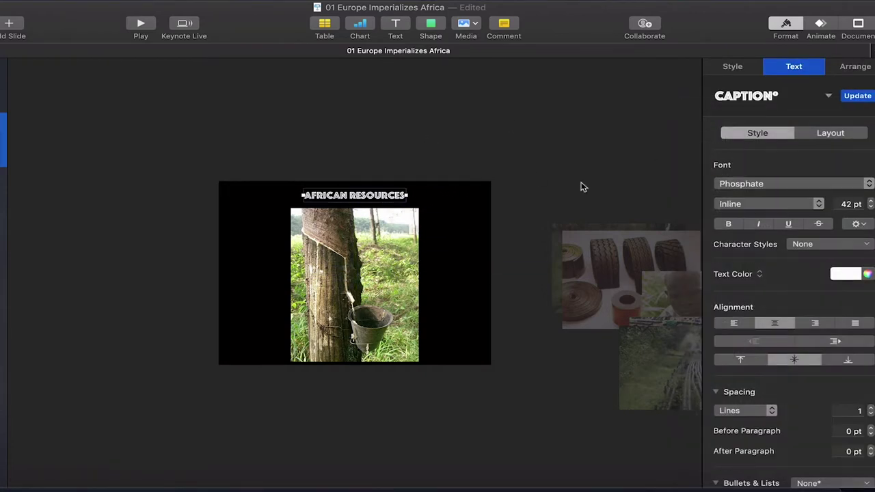
left_click(847, 204)
key("Return")
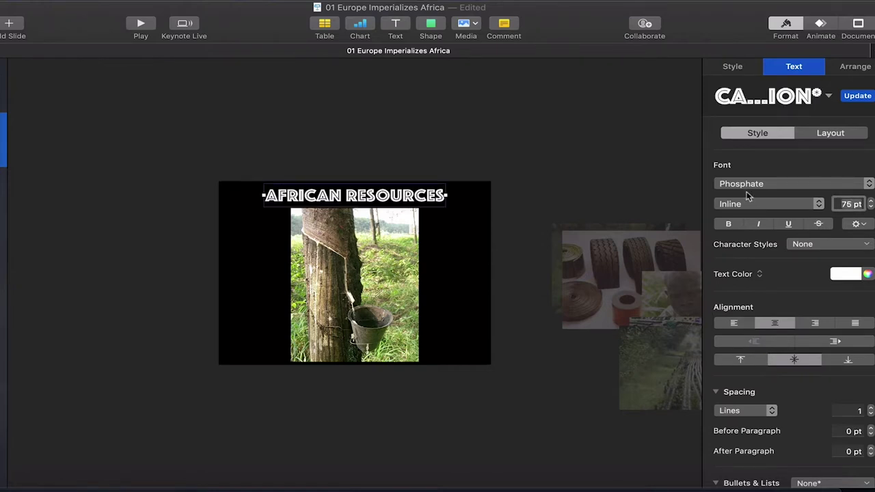
left_click(851, 274)
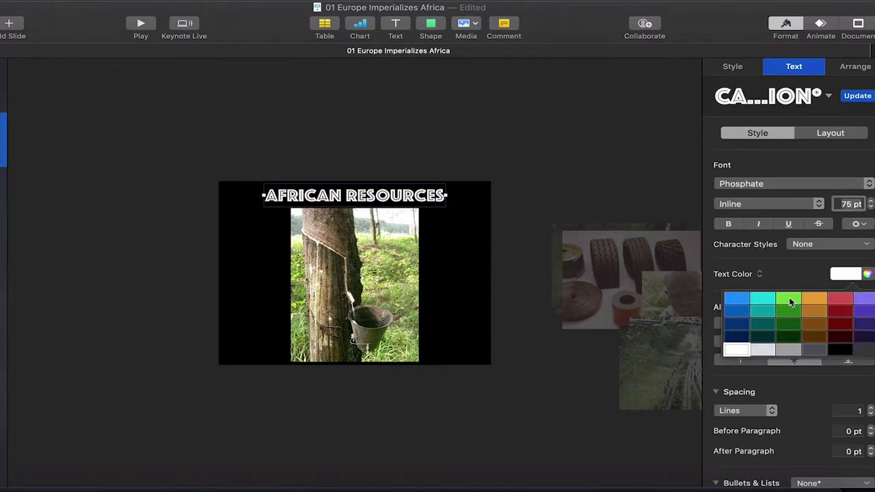
left_click(790, 301)
left_click(546, 165)
left_click(411, 198)
left_click_drag(410, 198, 410, 196)
left_click(373, 252)
left_click(821, 31)
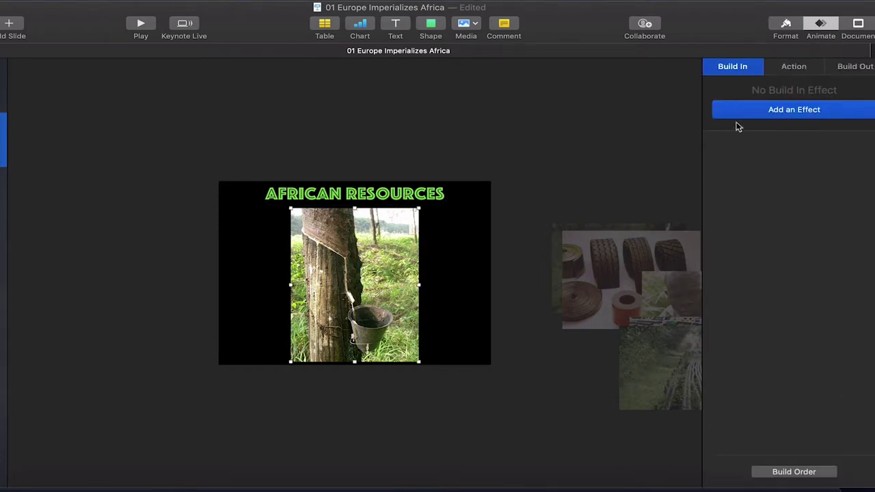
- Give the tree photo a Move In entrance, Left to Right, and a Move Out exit
left_click(766, 111)
left_click(749, 171)
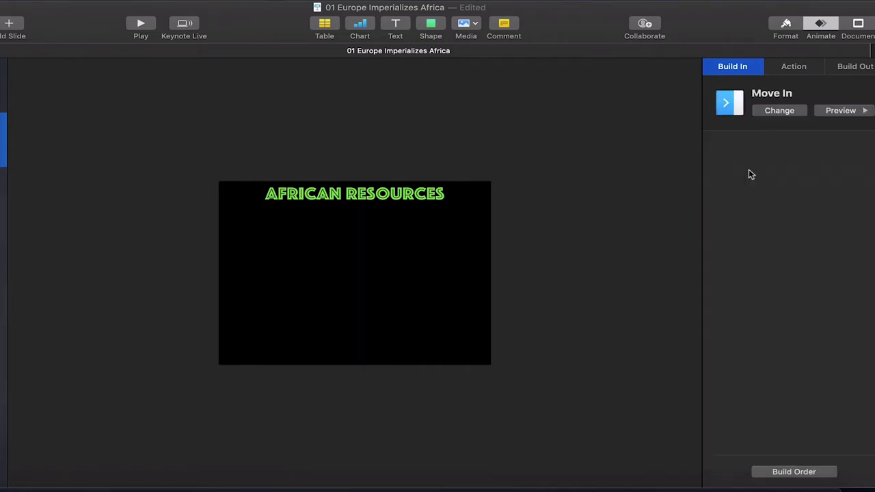
left_click(851, 66)
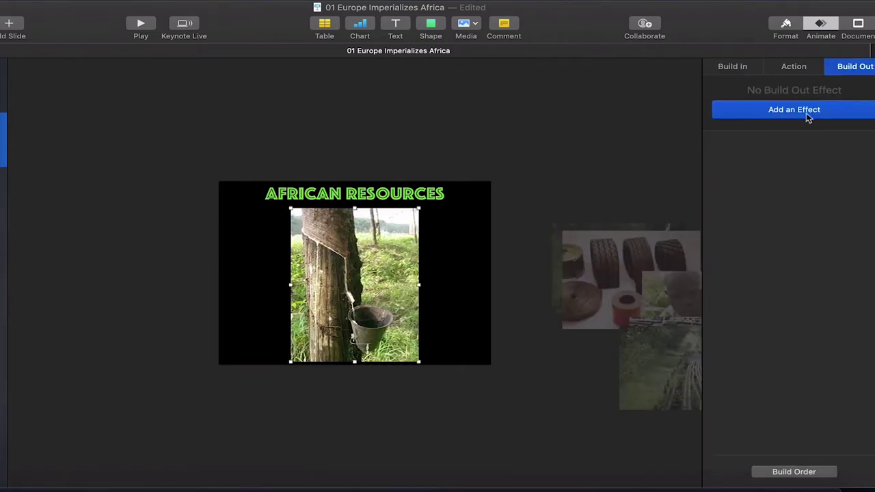
left_click(800, 111)
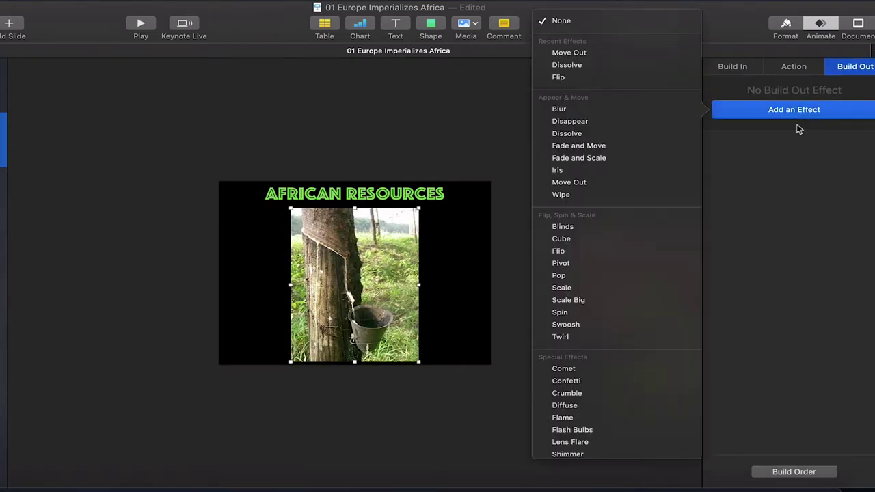
left_click(615, 53)
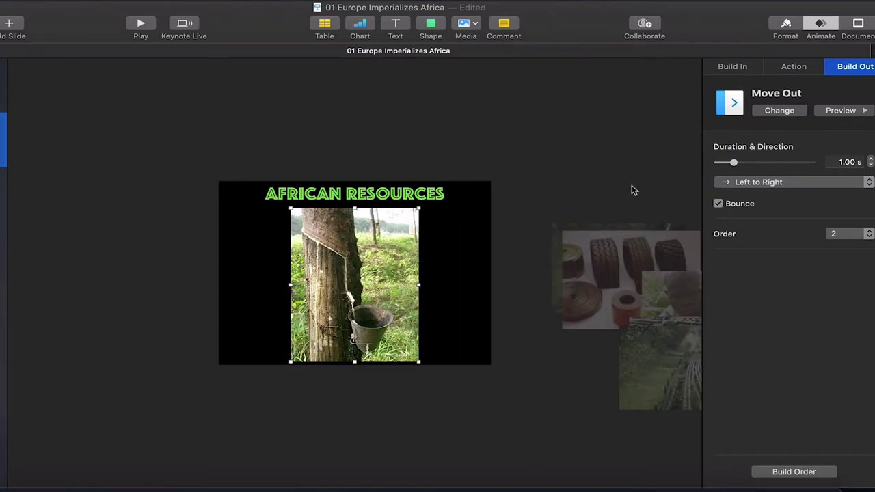
left_click(735, 66)
left_click(764, 183)
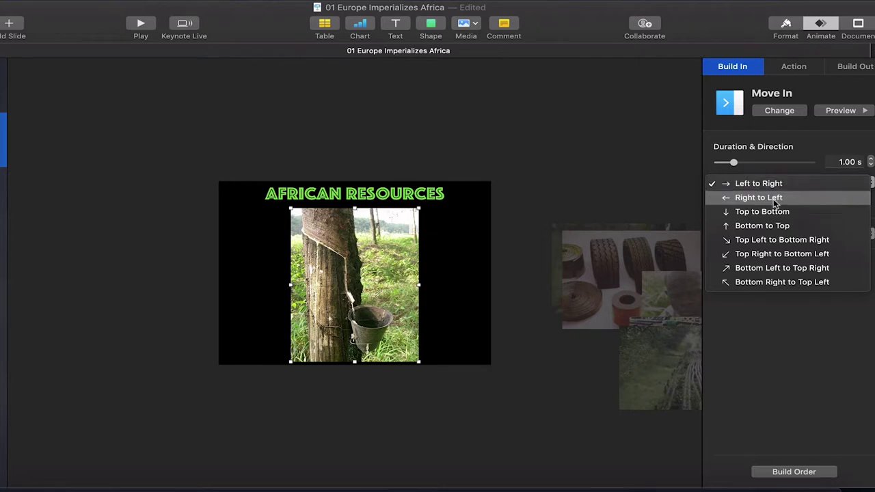
left_click(813, 151)
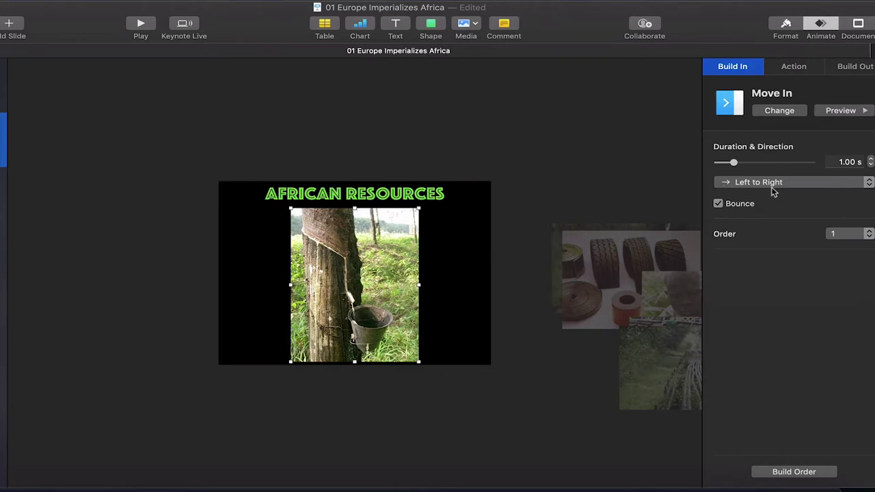
- Bring the knife-in-tree photo onto the slide and enlarge it over the tree photo
left_click(569, 188)
left_click_drag(554, 228, 231, 216)
left_click_drag(356, 295, 465, 337)
left_click_drag(391, 320, 407, 322)
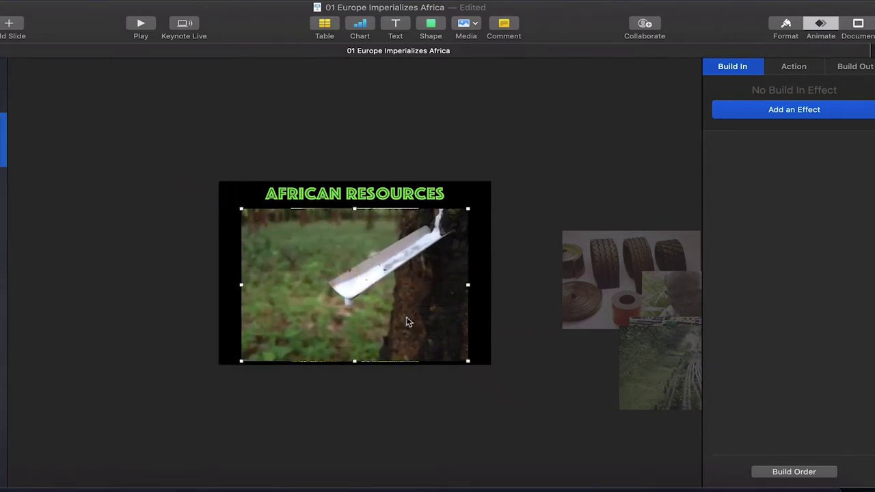
- Give the tree-tapping photo a Move In entrance and a Move Out exit
left_click(742, 113)
left_click(742, 171)
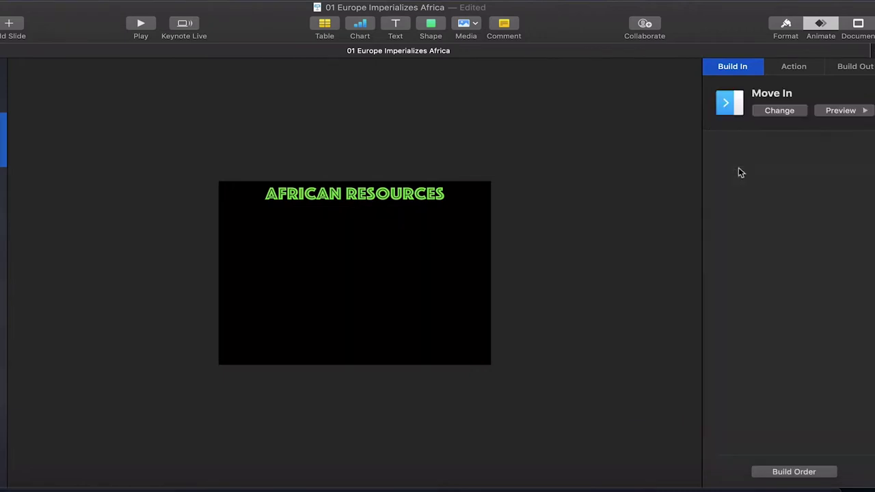
left_click(851, 66)
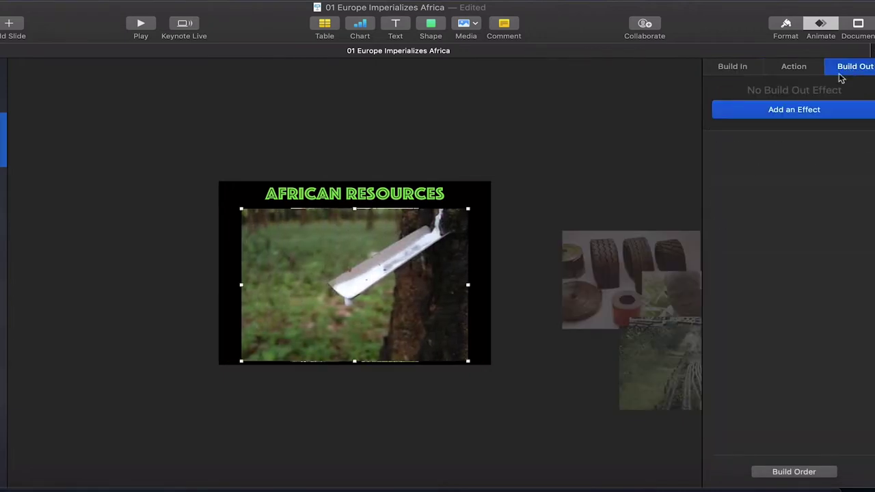
left_click(801, 111)
left_click(638, 55)
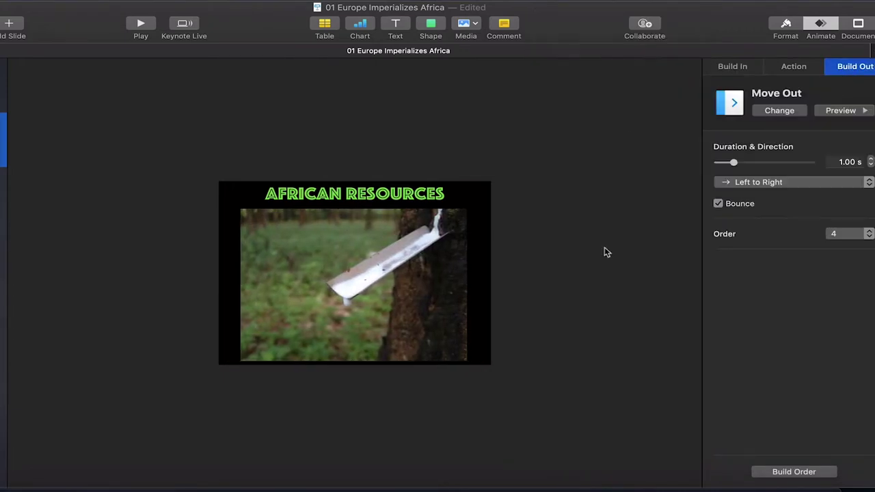
- Place and enlarge the rubber-products photo on the slide with Move In and Move Out builds
left_click_drag(689, 274, 664, 278)
left_click_drag(615, 254, 283, 241)
left_click_drag(373, 306, 457, 344)
left_click_drag(387, 329, 401, 328)
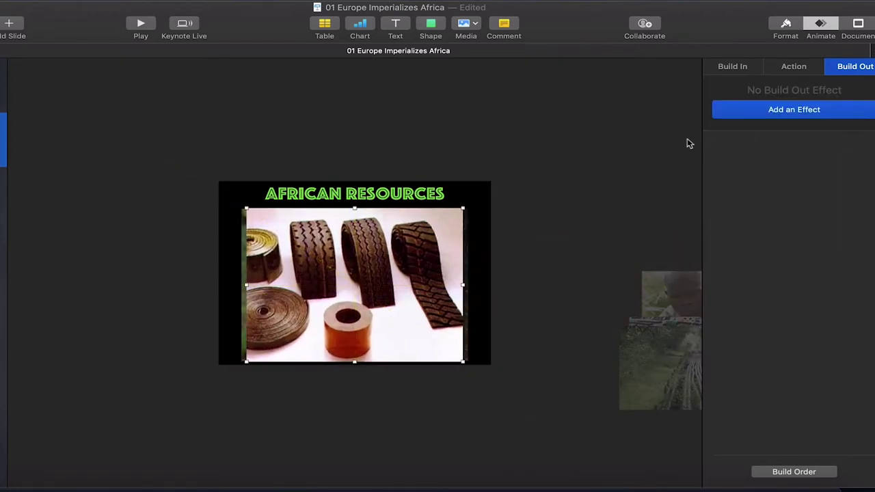
left_click(729, 69)
left_click(735, 112)
left_click(742, 172)
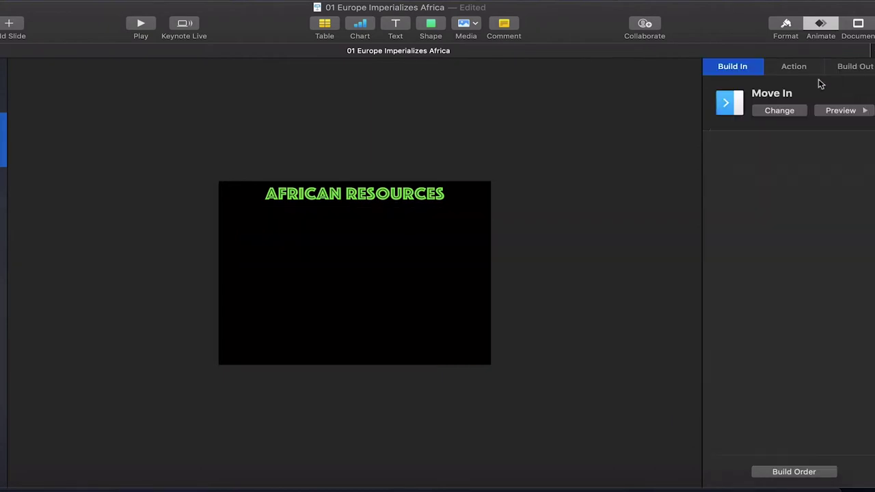
left_click(856, 68)
left_click(791, 110)
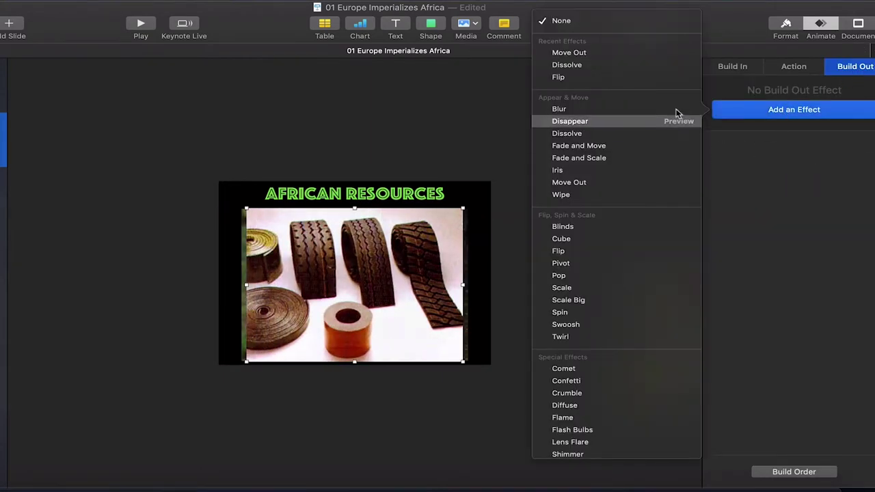
left_click(635, 54)
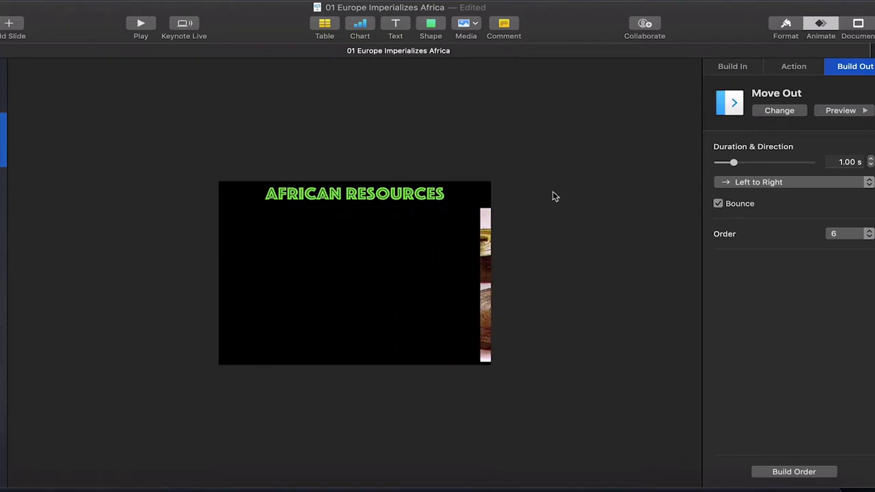
- Place and size the man's photo on the slide with a Move In entrance
left_click_drag(648, 285, 277, 222)
mouse_move(354, 313)
left_mouse_down()
mouse_move(414, 346)
mouse_move(363, 294)
mouse_move(367, 303)
left_mouse_up()
left_click(751, 66)
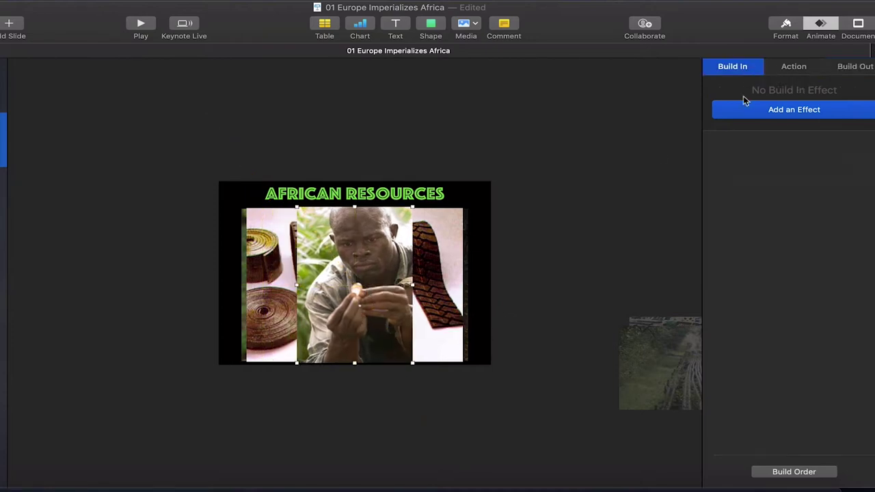
left_click(745, 110)
left_click(738, 169)
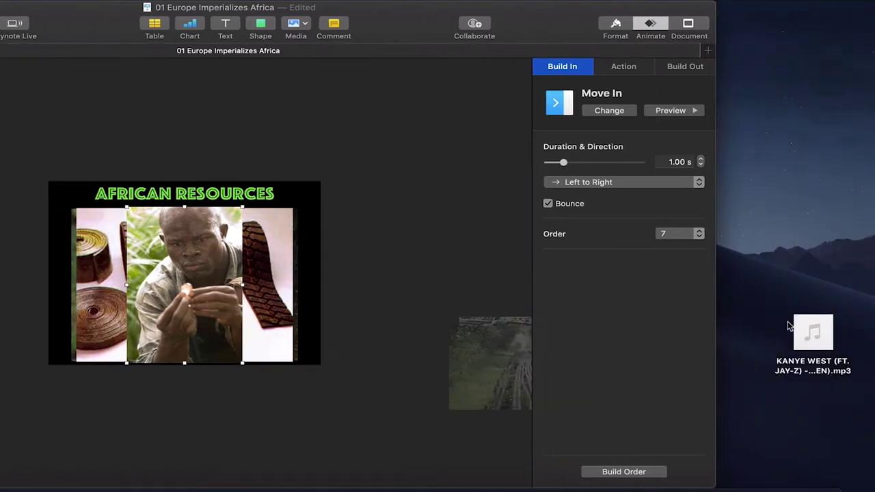
- Drop the mp3 song onto the slide and park its audio icon just below the slide's right edge
left_click(800, 328)
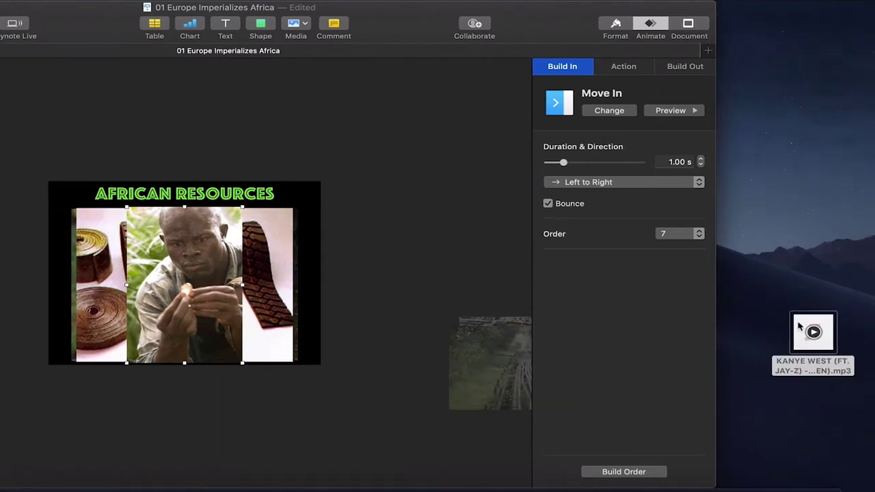
left_click_drag(800, 329, 365, 208)
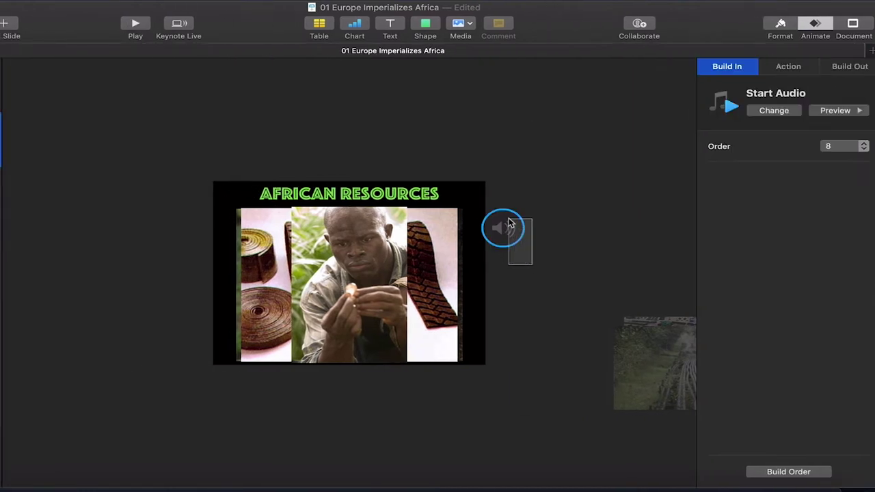
left_click_drag(509, 222, 517, 369)
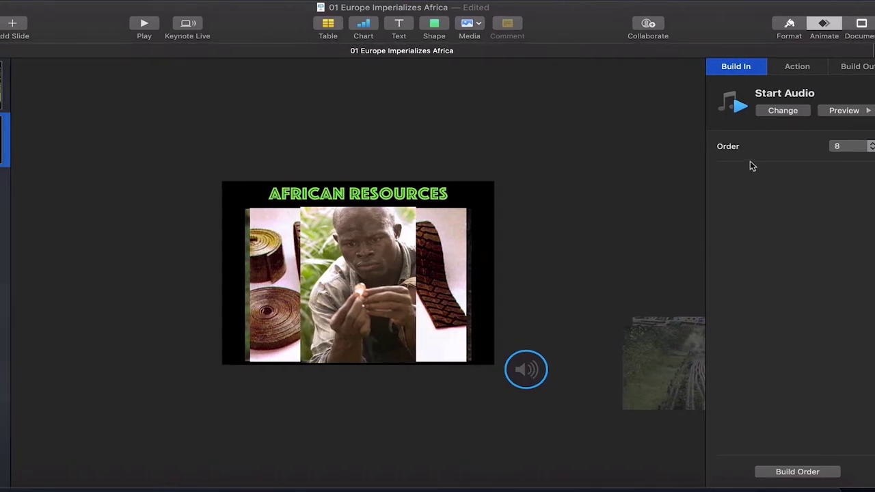
left_click(565, 305)
- Trim the song to start at 00:00:09.000 and end at 00:00:13.000
left_click(525, 375)
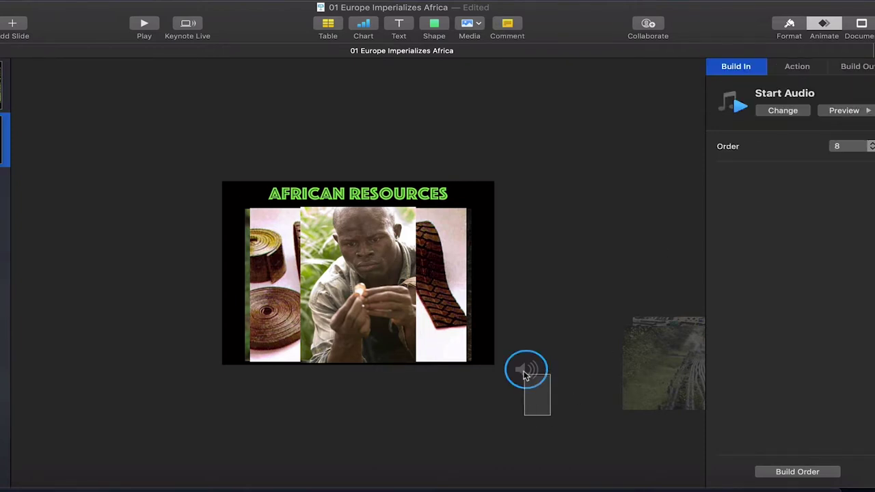
left_click(789, 29)
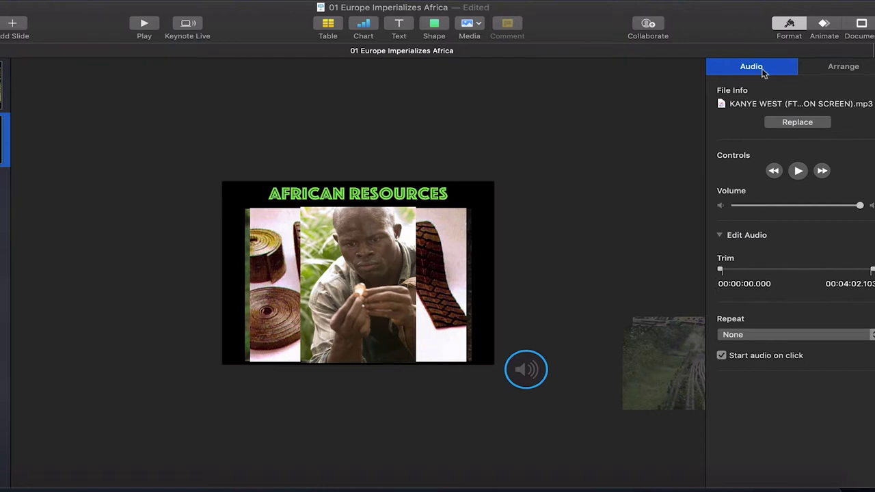
left_click(744, 284)
left_click(606, 246)
left_click(525, 370)
key("BackSpace")
key("BackSpace")
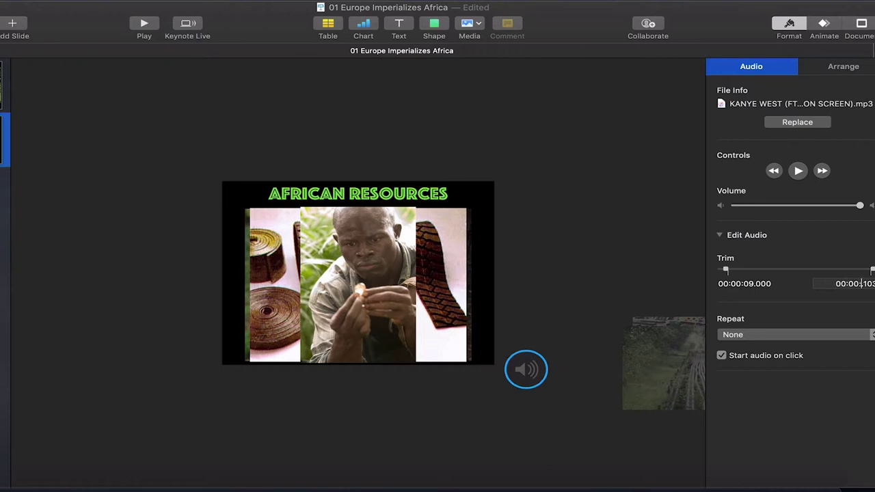
type("13")
key("Delete")
key("Delete")
key("Delete")
key("Delete")
type(".00")
key("Return")
- Play the trimmed song to check it and confirm its Start Audio build
left_click(615, 260)
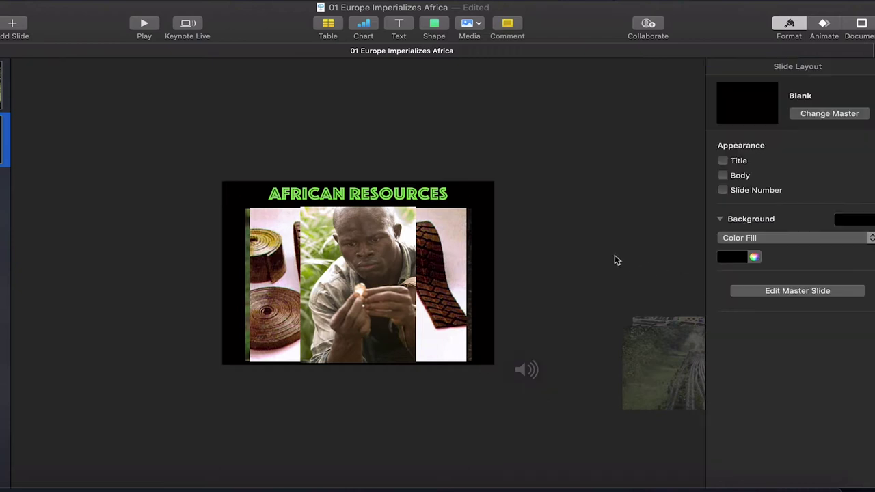
left_click(531, 375)
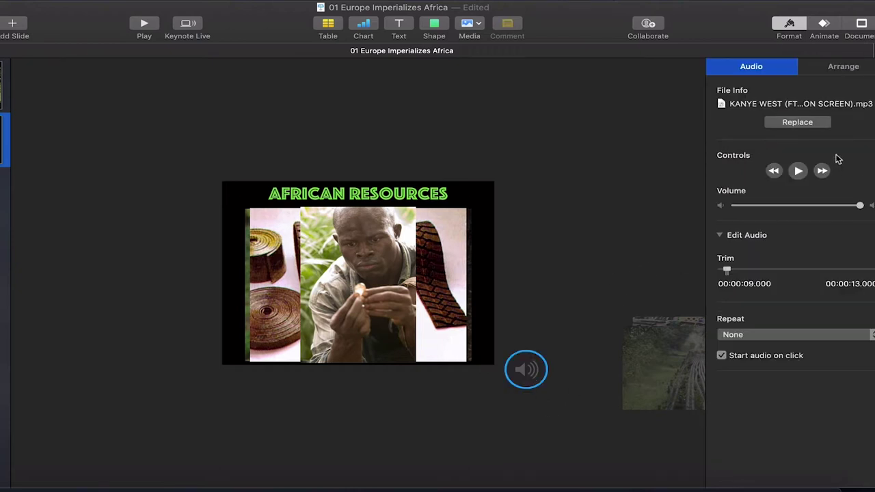
left_click(798, 172)
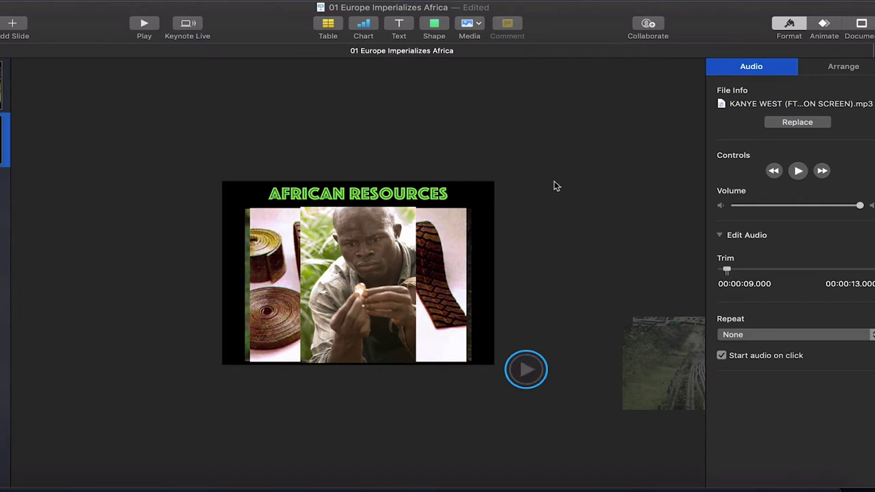
left_click(569, 240)
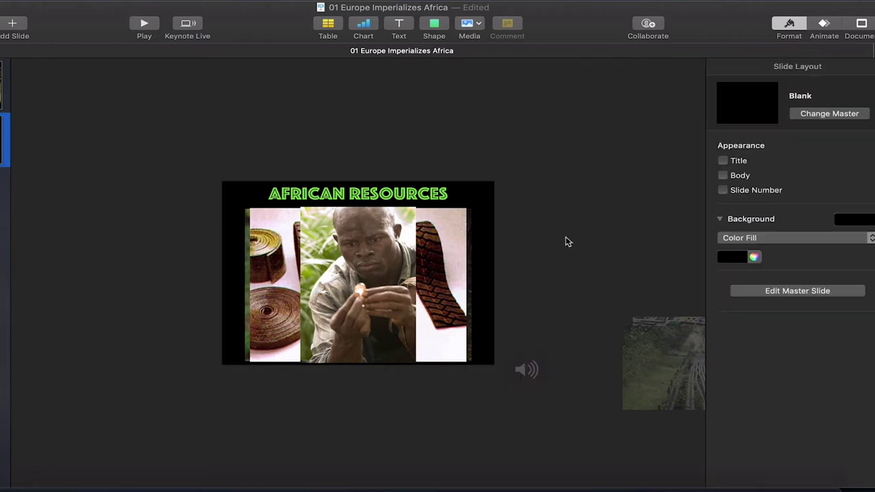
left_click(824, 28)
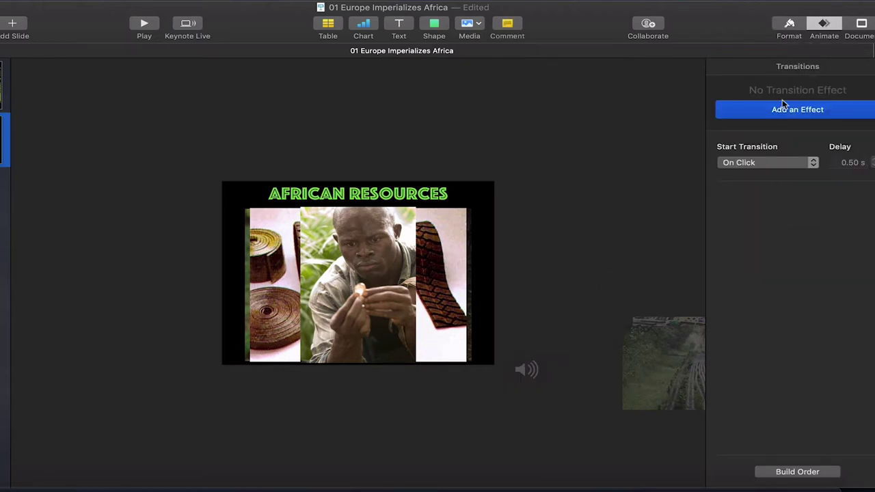
left_click(523, 373)
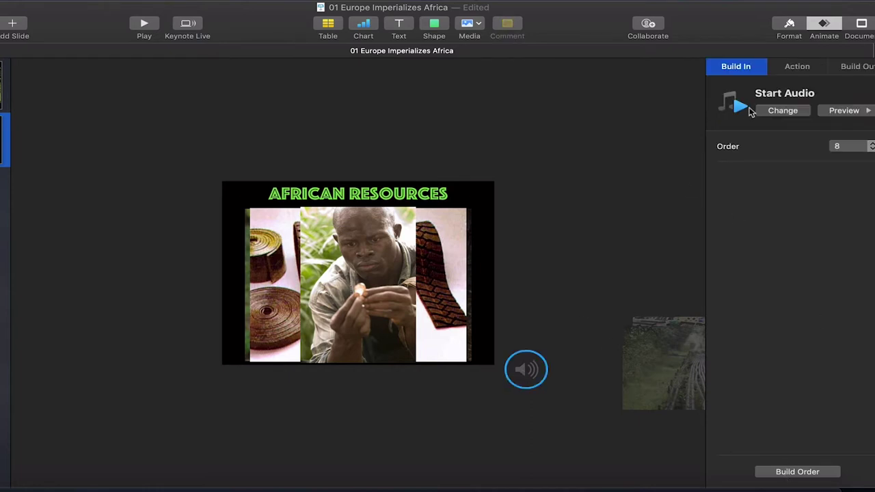
left_click(582, 291)
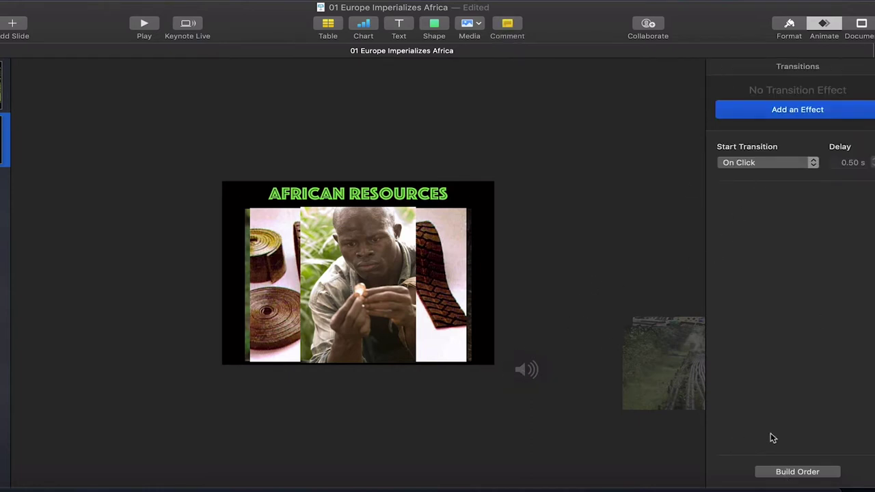
- Rearrange the audio object and movie clips beside the slide
left_click_drag(526, 374, 548, 277)
left_click_drag(672, 359, 667, 418)
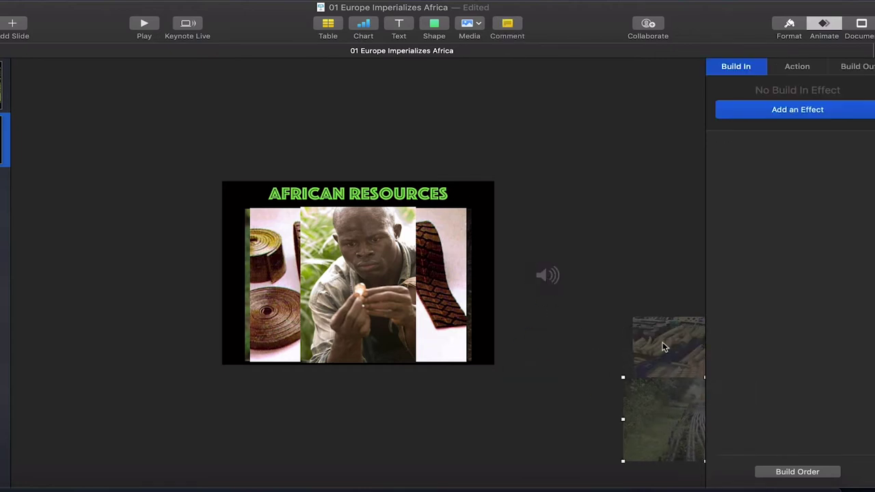
left_click_drag(670, 347, 531, 414)
- Give the man's photo a Move Out exit
left_click(321, 277)
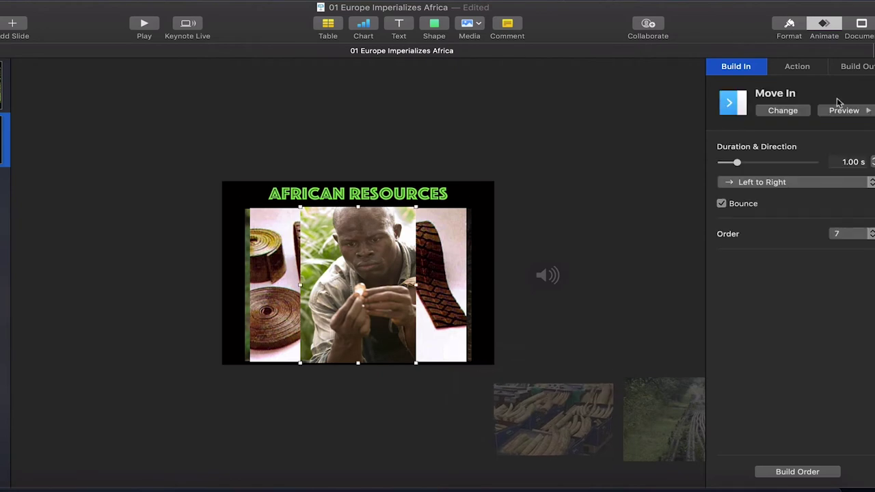
left_click(862, 66)
left_click(780, 109)
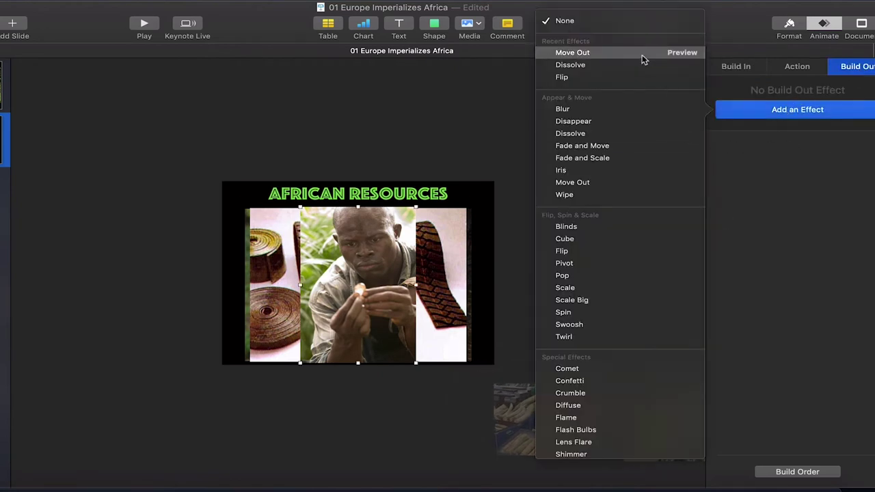
left_click(572, 53)
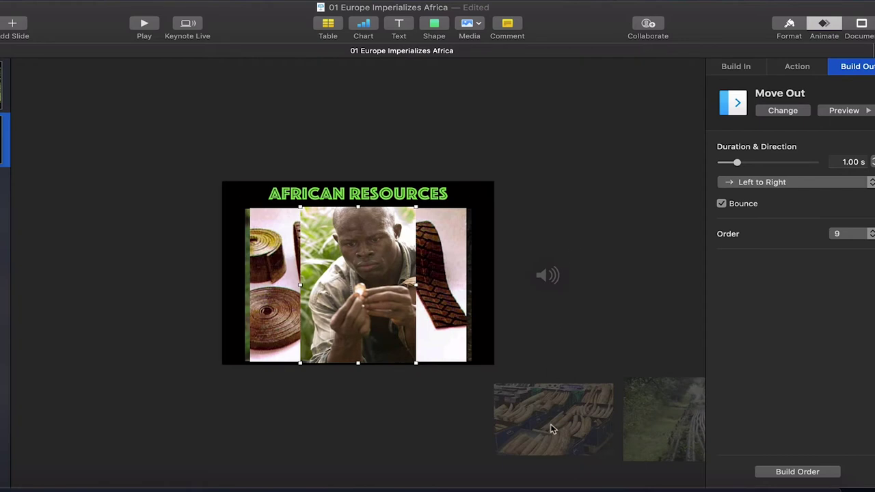
- Enlarge the ivory-tusk photo to cover the slide, entering with Move In and leaving with Move Out
left_click_drag(550, 424, 299, 249)
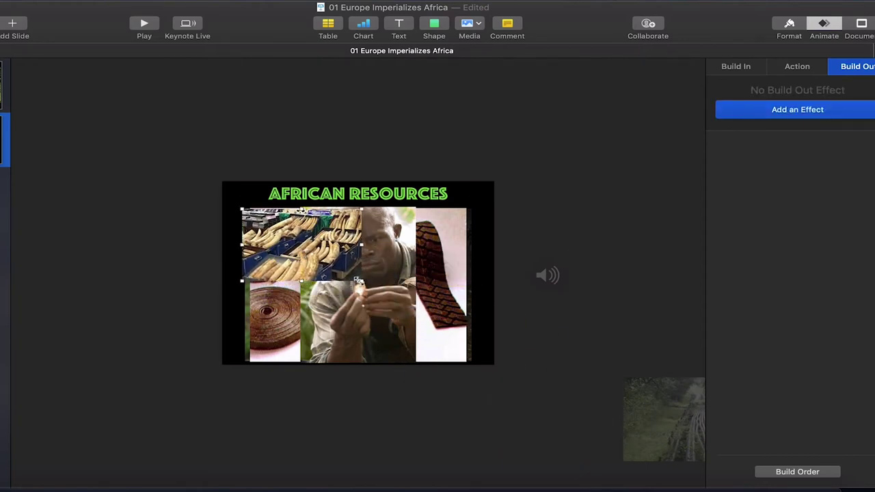
left_click_drag(358, 280, 483, 355)
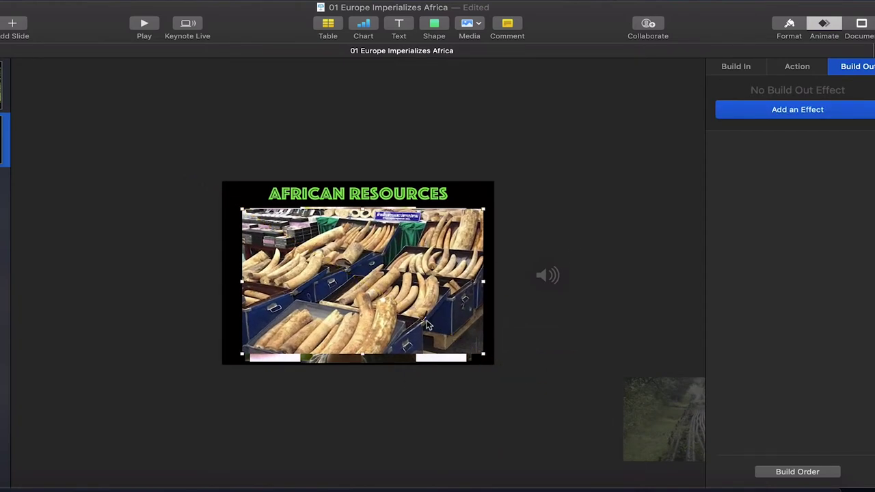
left_click_drag(427, 325, 422, 325)
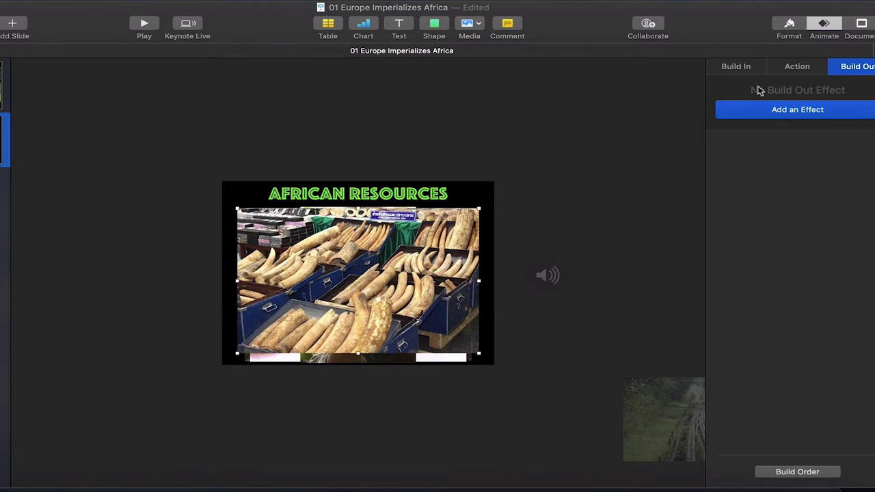
left_click(742, 68)
left_click(743, 111)
left_click(739, 171)
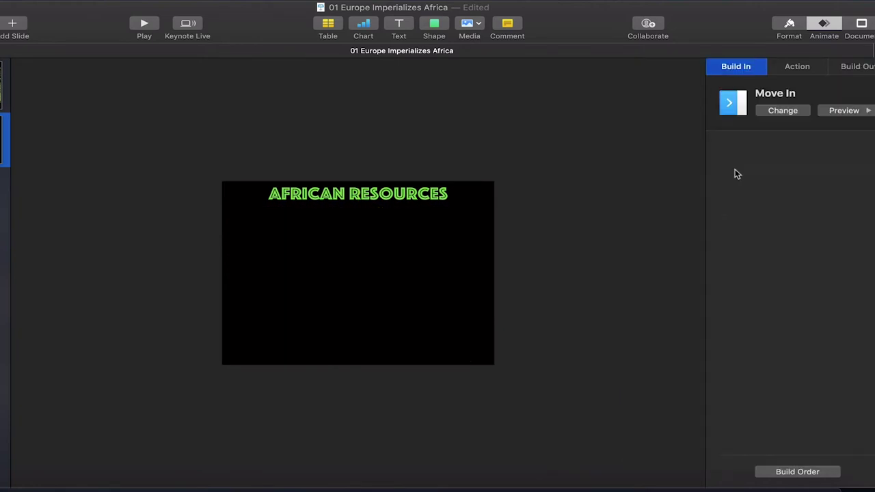
left_click(852, 66)
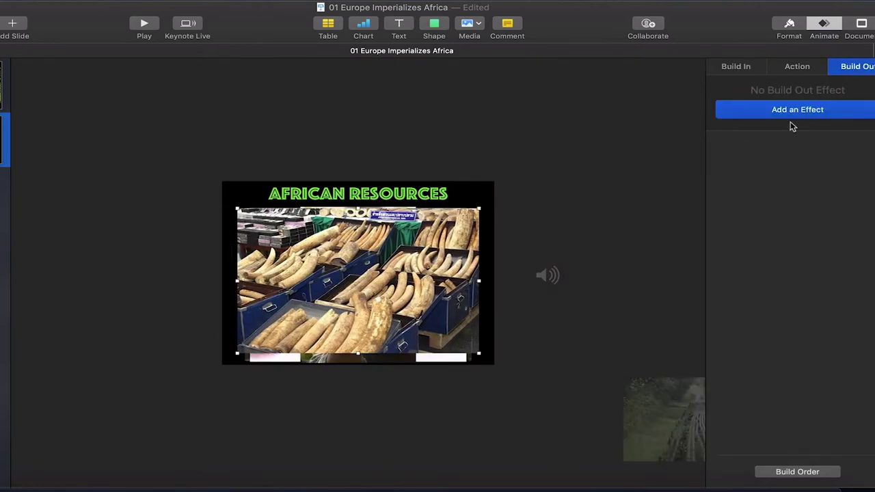
left_click(793, 113)
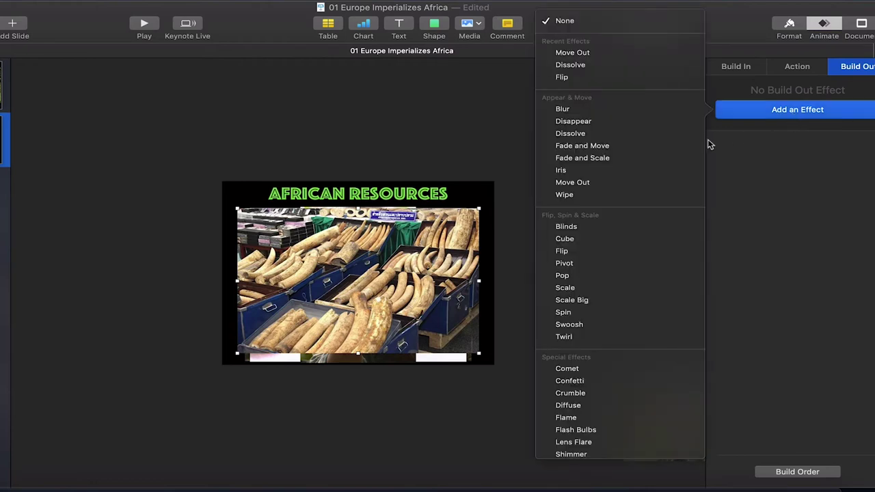
left_click(657, 54)
- Widen the pipeline forest photo across the slide, entering with Move In and leaving with Twirl
left_click_drag(579, 284, 251, 242)
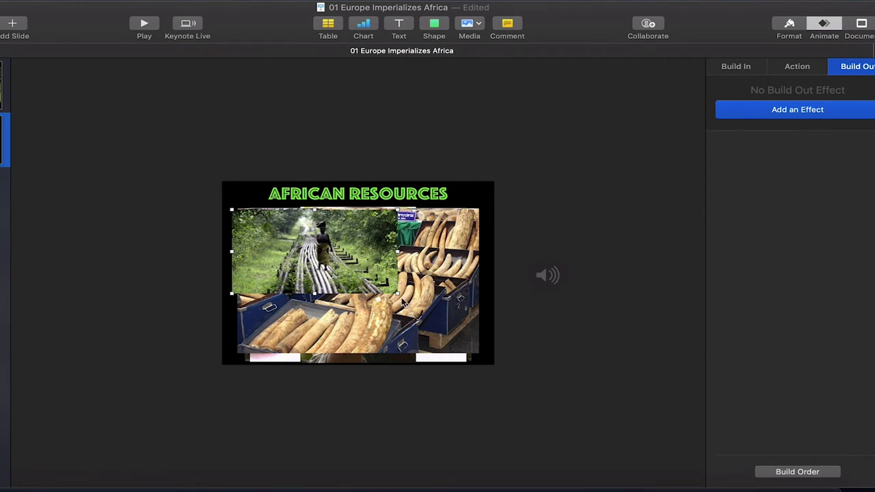
left_click_drag(398, 294, 451, 334)
left_click(745, 67)
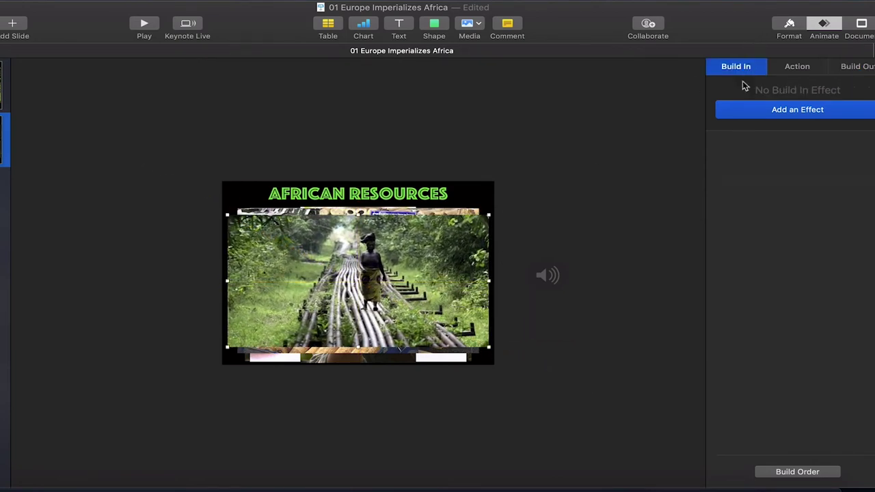
left_click(740, 110)
left_click(734, 172)
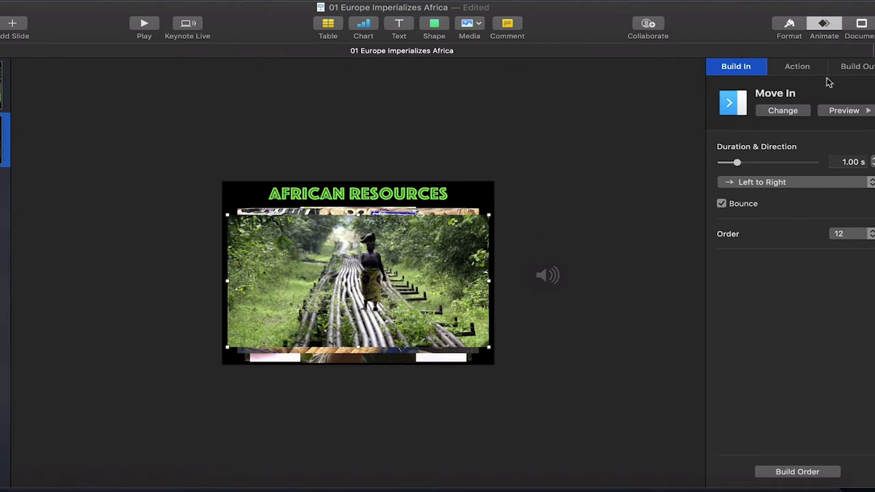
left_click(853, 70)
left_click(778, 111)
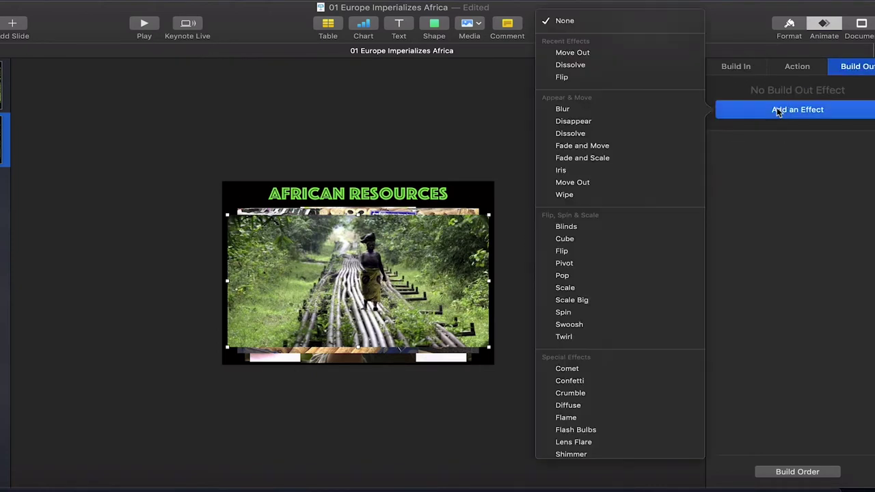
left_click(601, 335)
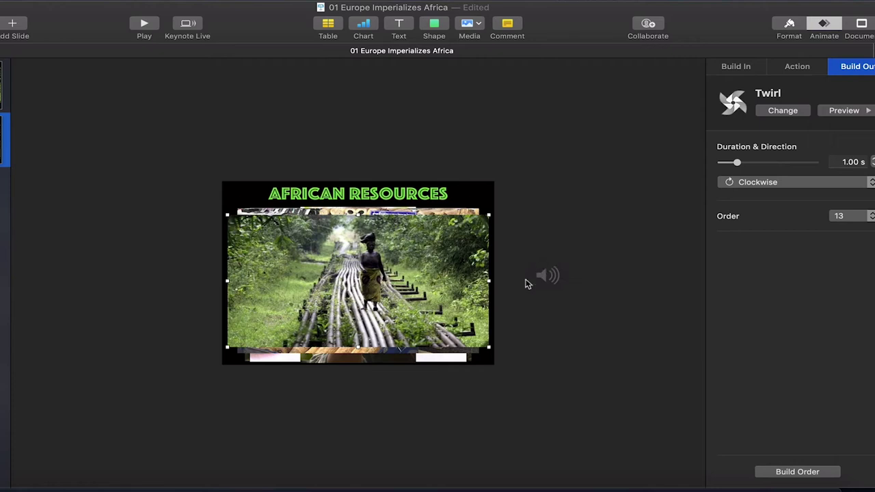
left_click(574, 213)
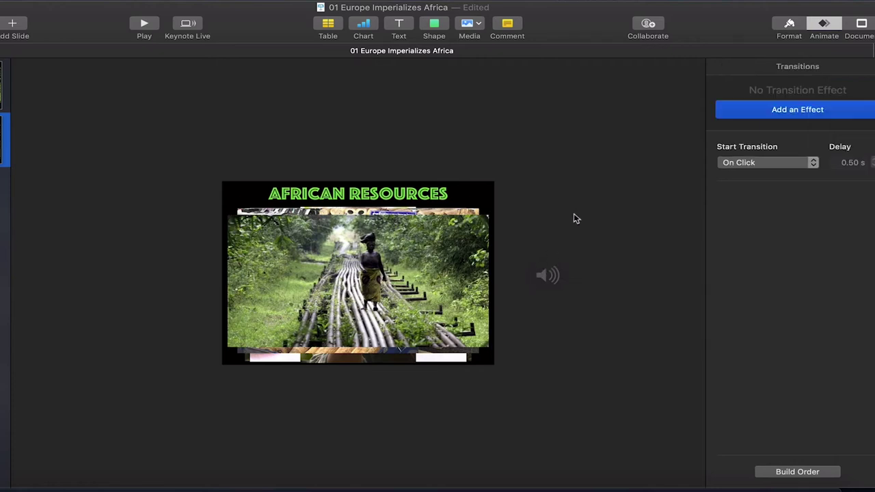
- In Build Order, set the song's Start Audio build 8 to start After Build 7
left_click(551, 278)
left_click(579, 261)
left_click(776, 471)
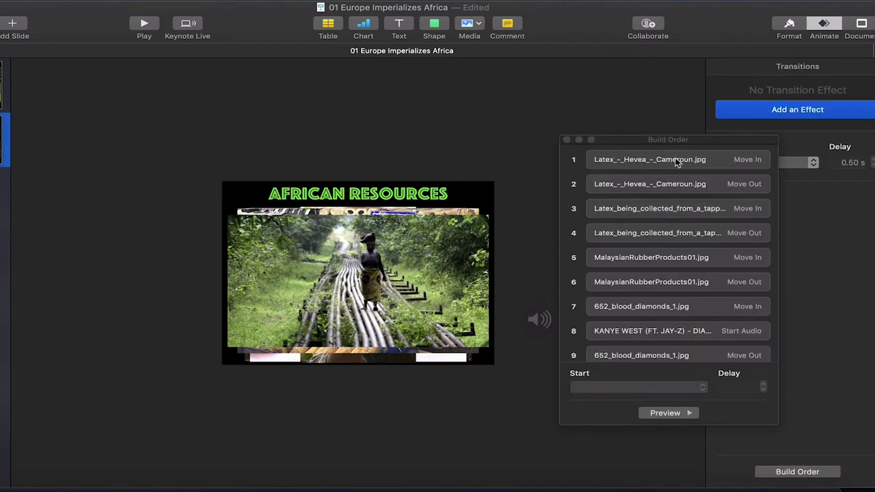
left_click(677, 160)
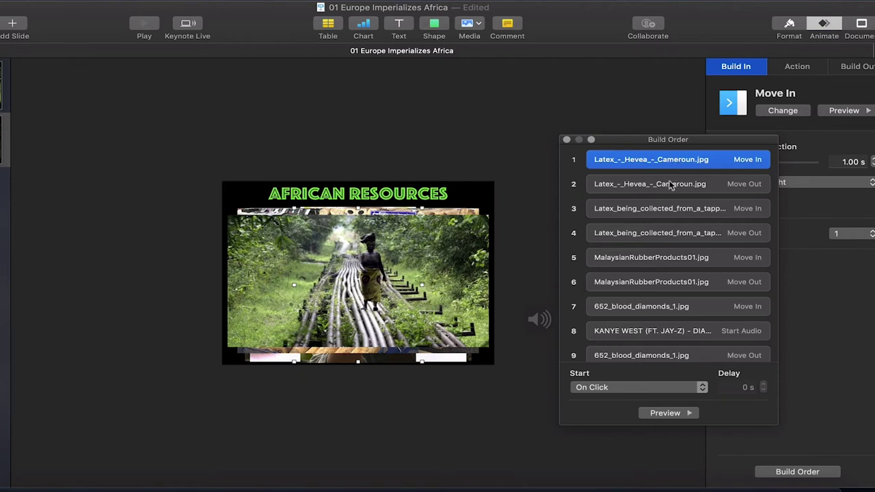
left_click(673, 185)
left_click(664, 209)
left_click(657, 233)
scroll(656, 240, "down", 3)
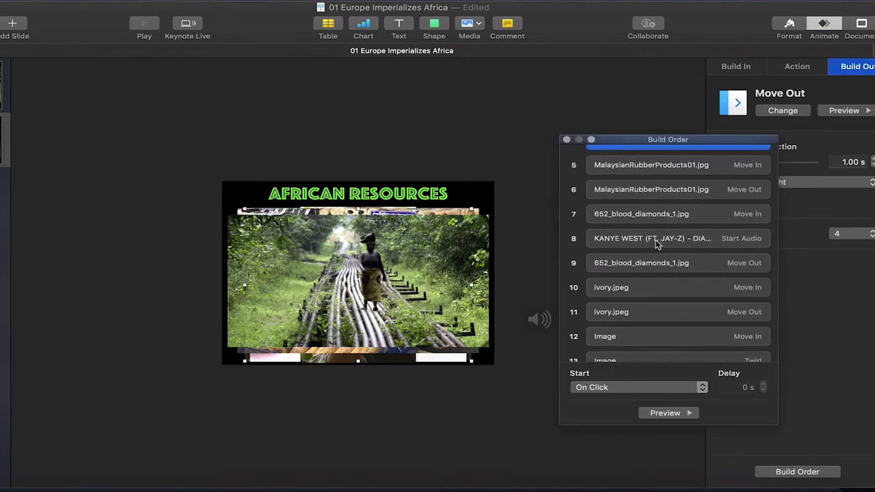
left_click(658, 245)
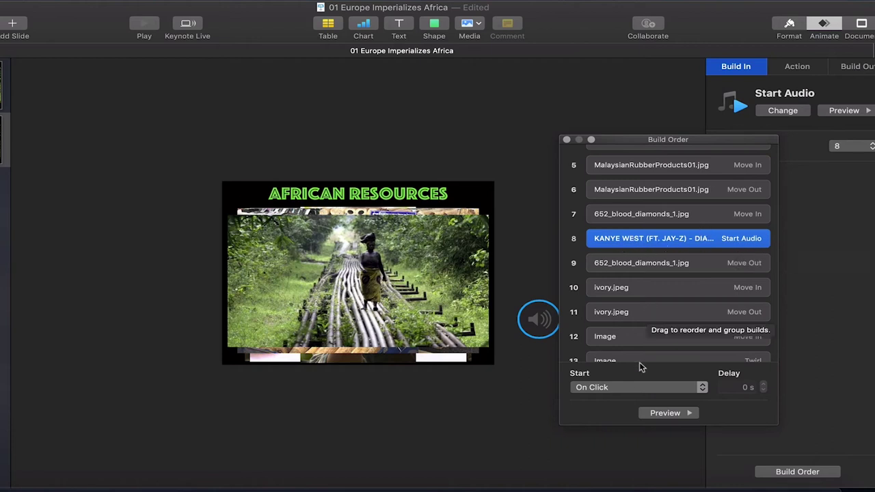
left_click(634, 388)
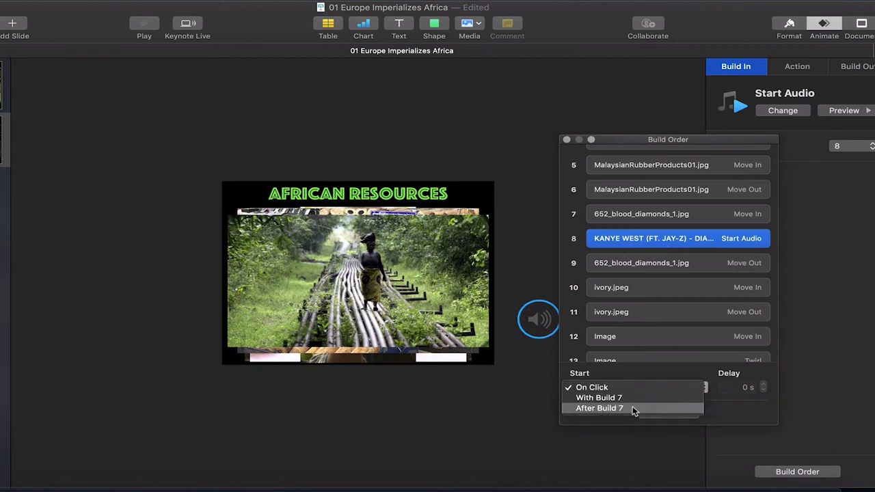
left_click(632, 408)
- Review the neighbouring builds to confirm the new order, then close the Build Order list
left_click(646, 191)
left_click(641, 215)
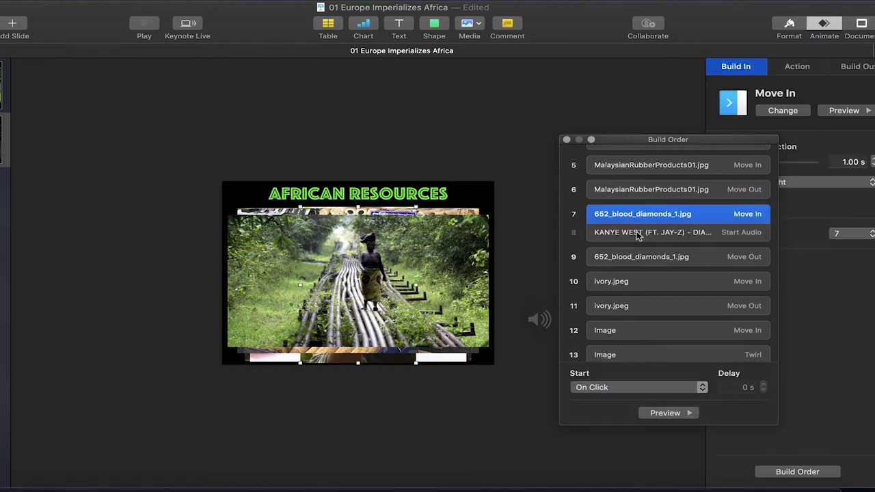
left_click(639, 236)
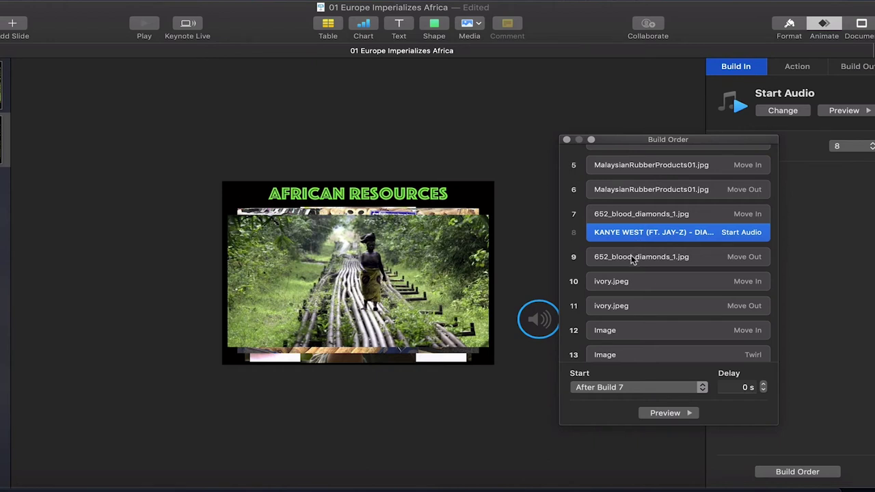
left_click(631, 257)
scroll(634, 282, "down", 1)
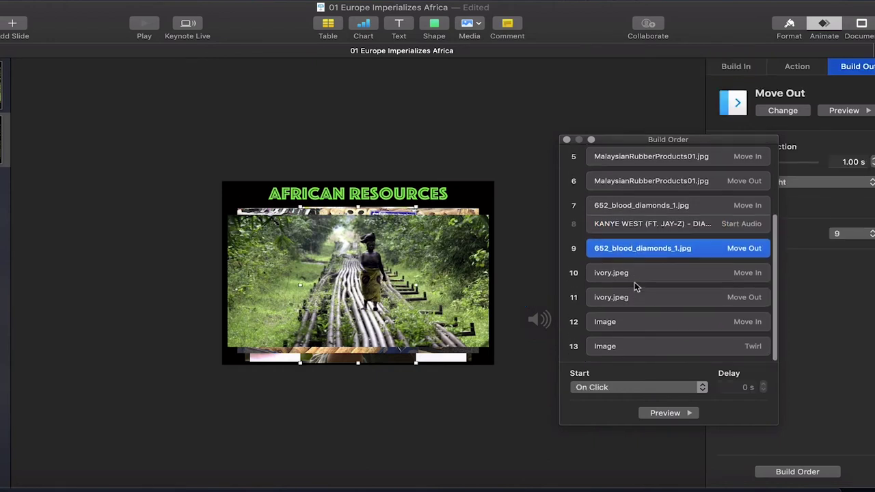
scroll(646, 181, "up", 4)
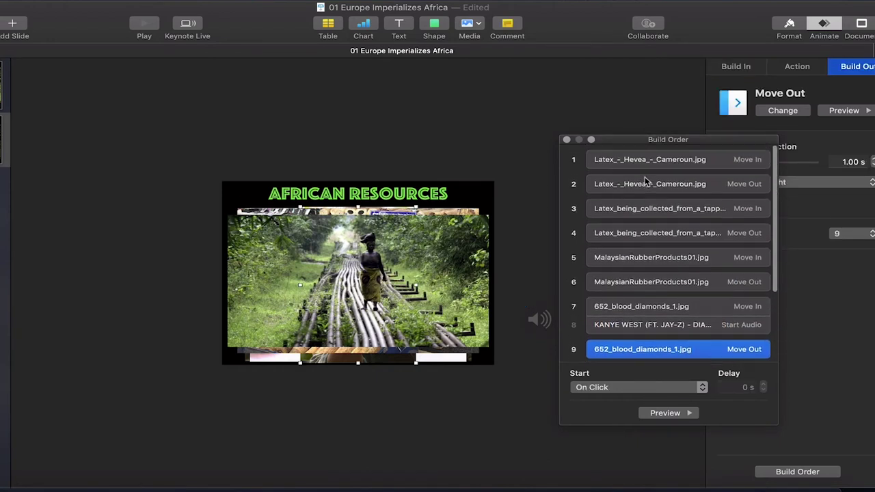
left_click(631, 161)
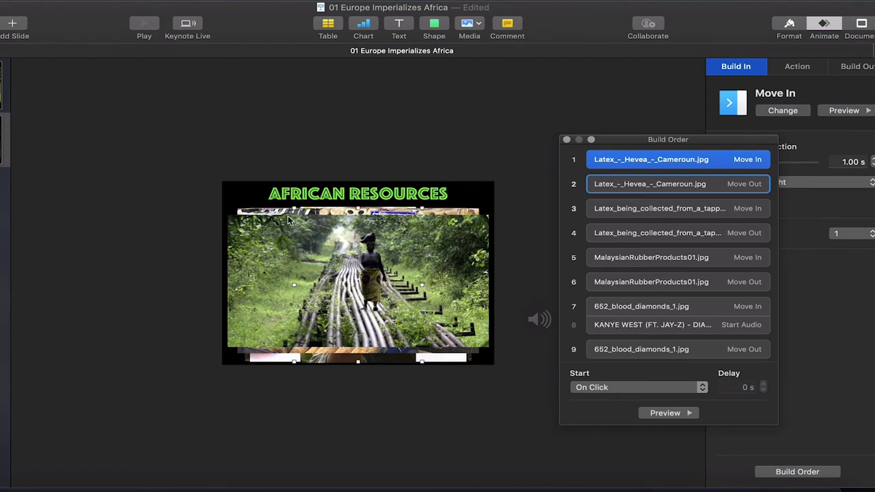
left_click(566, 140)
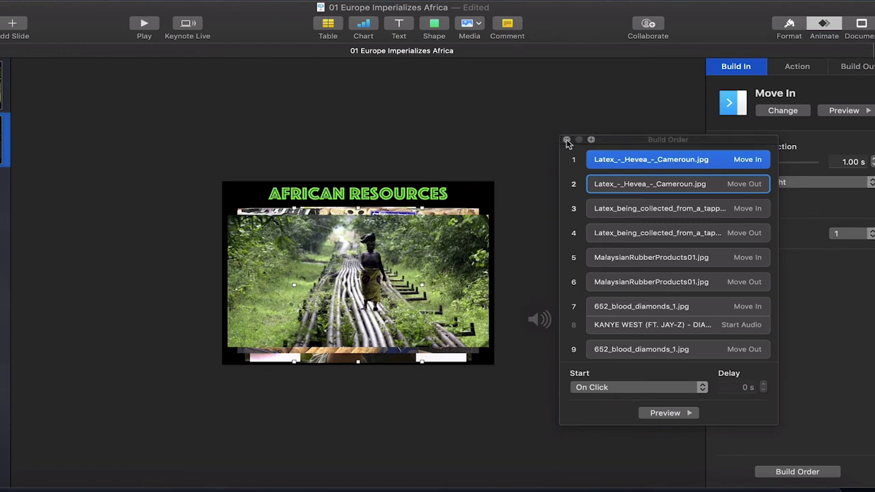
left_click(509, 135)
left_click(148, 26)
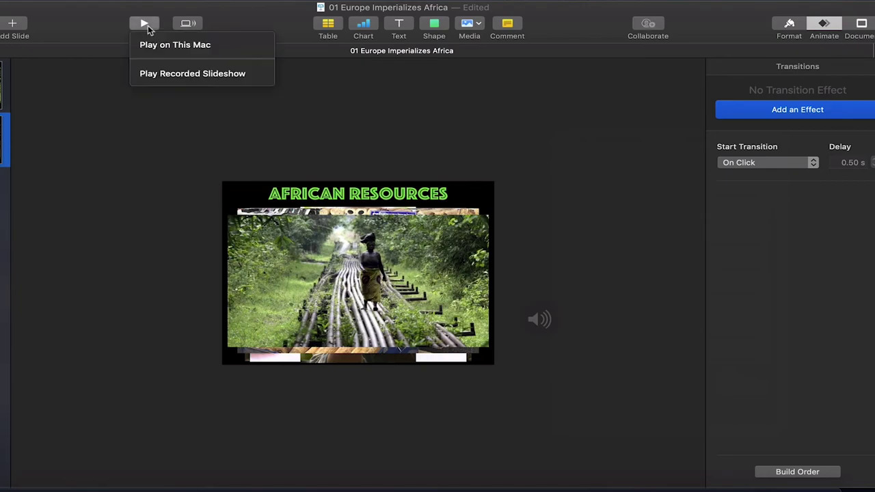
left_click(149, 43)
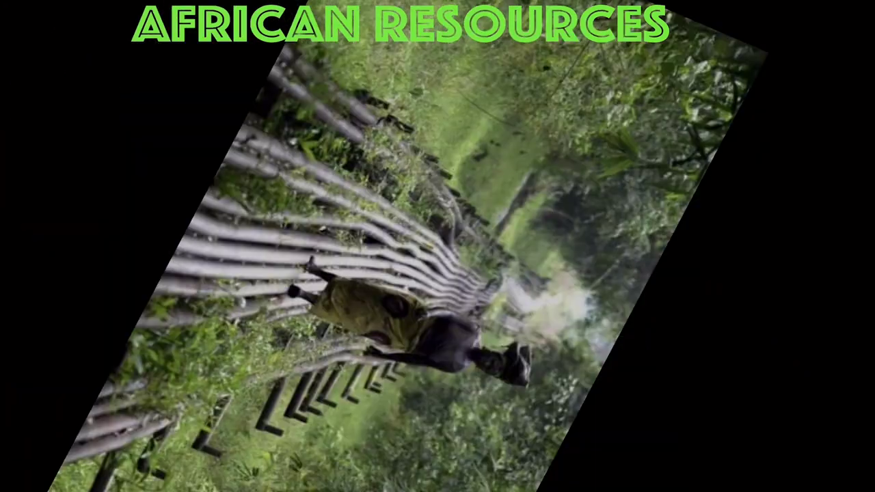
key("Escape")
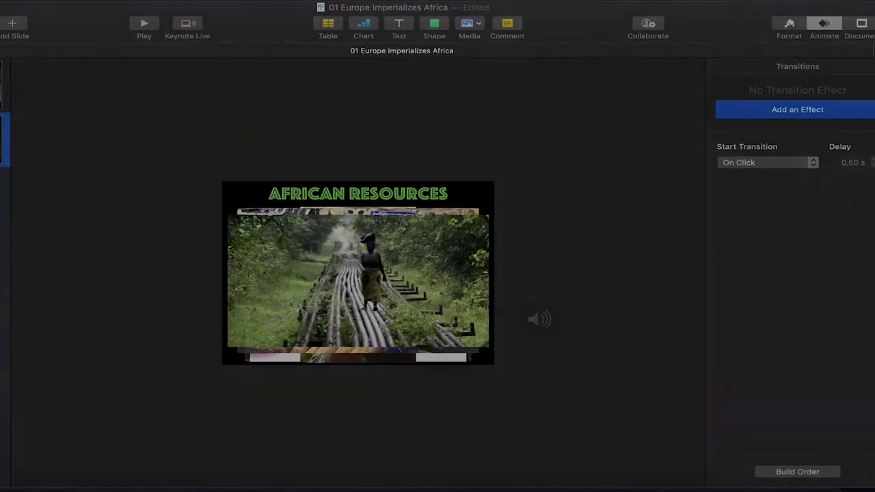